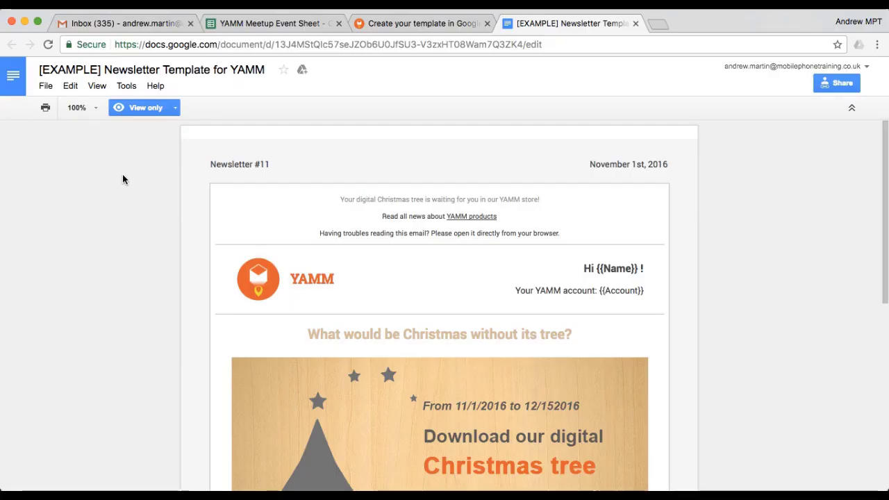
Step: Open the File menu of the example YAMM newsletter template
click(68, 60)
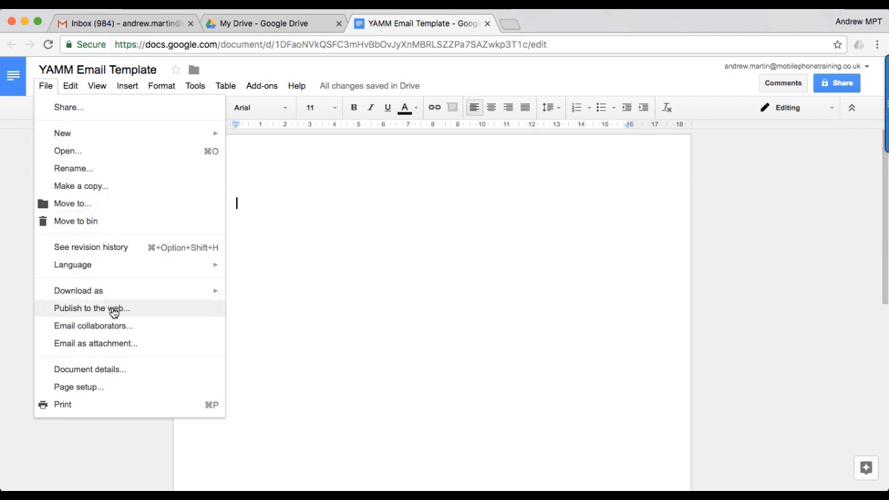
Step: Set the top, bottom, left and right page margins to 0 in Page setup
click(113, 389)
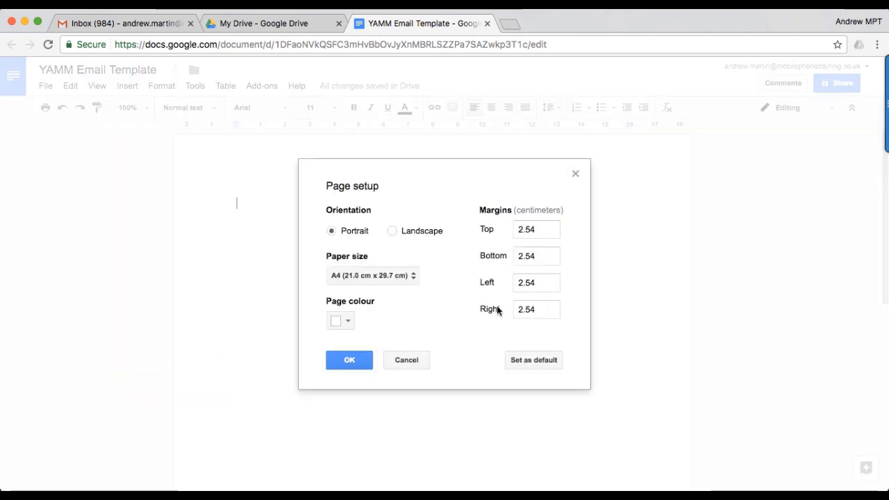
click(539, 222)
text(0)
key(Tab)
text(0)
key(Tab)
text(0	0)
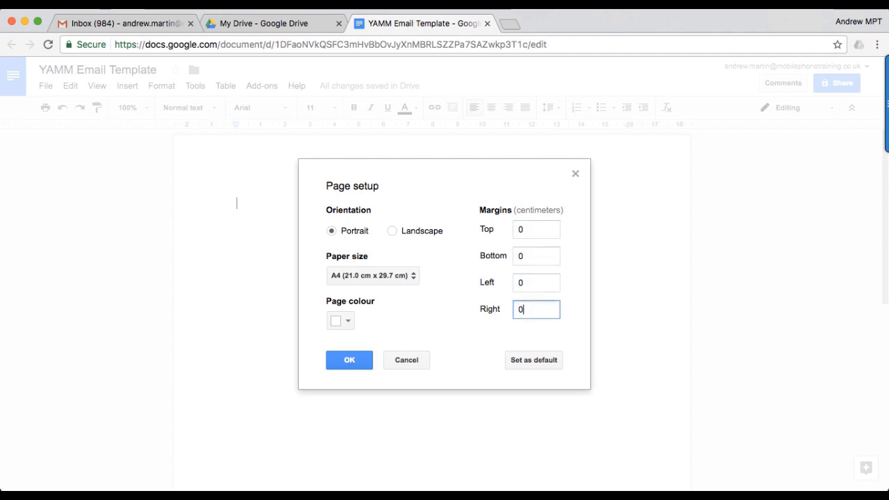
click(347, 360)
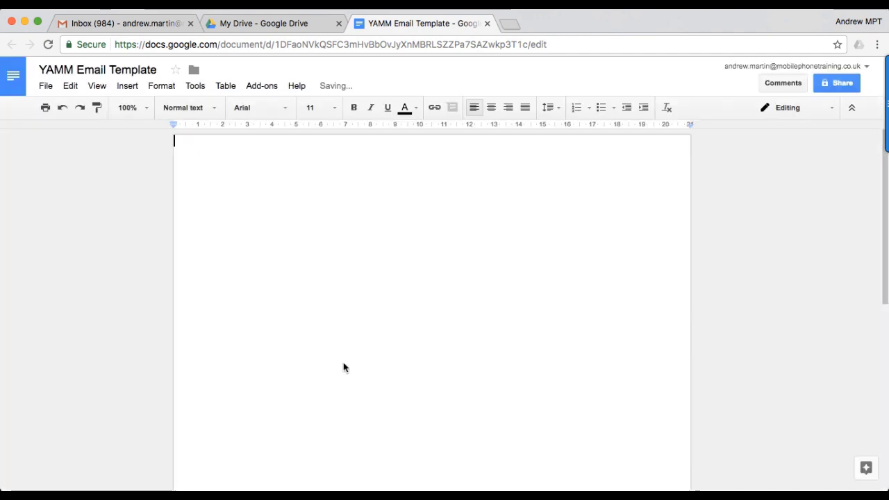
Step: Insert a 1x1 table and give it 0.5 cm cell padding in Table properties
click(227, 88)
mouse_move(264, 108)
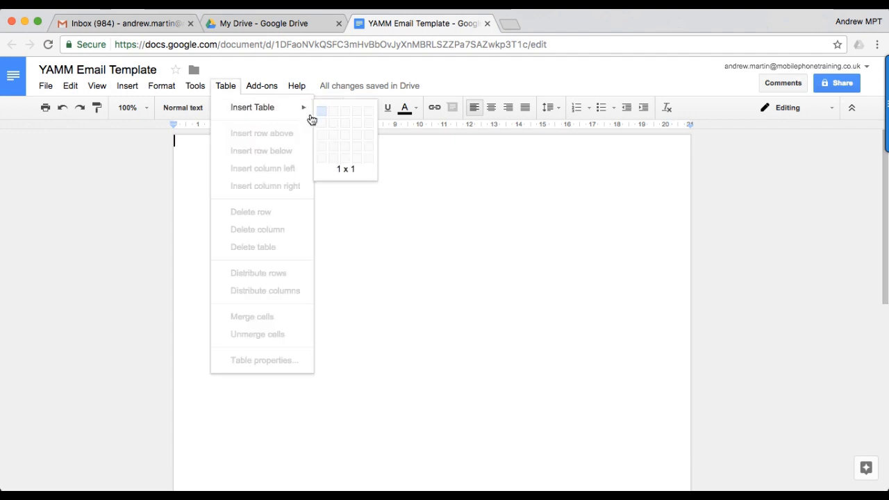
click(321, 113)
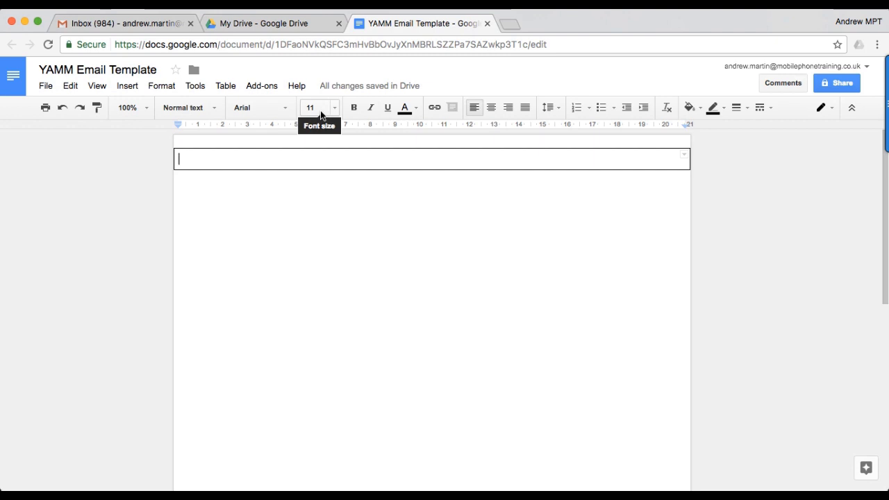
click(224, 86)
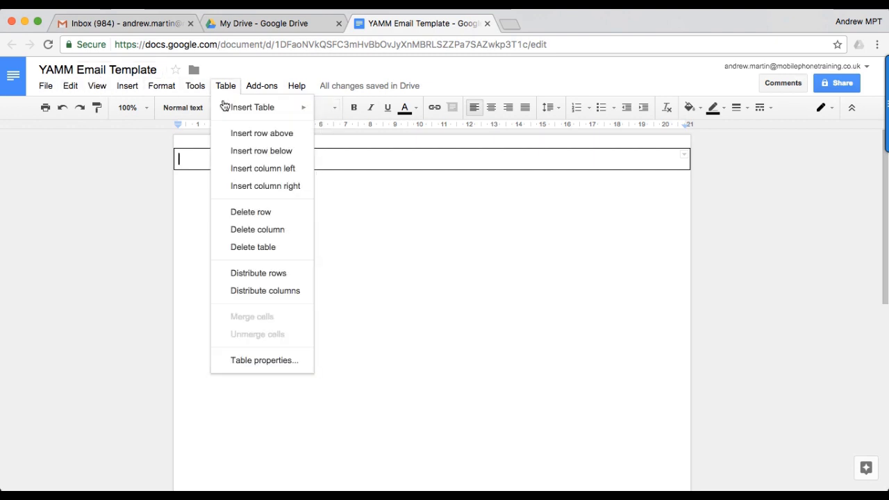
click(258, 361)
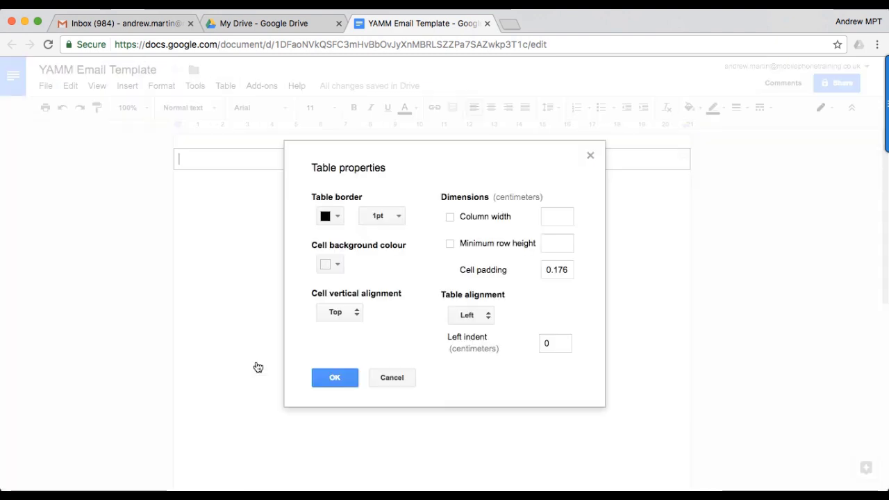
double_click(560, 270)
text(0.5)
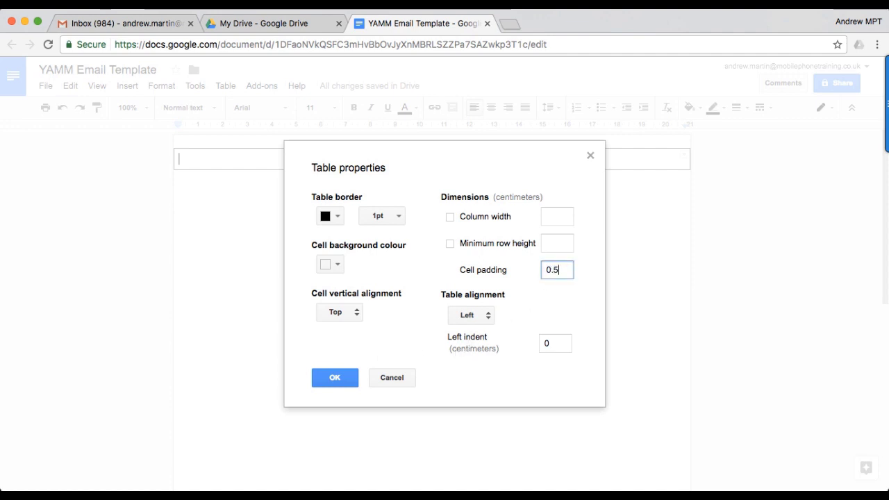
click(346, 378)
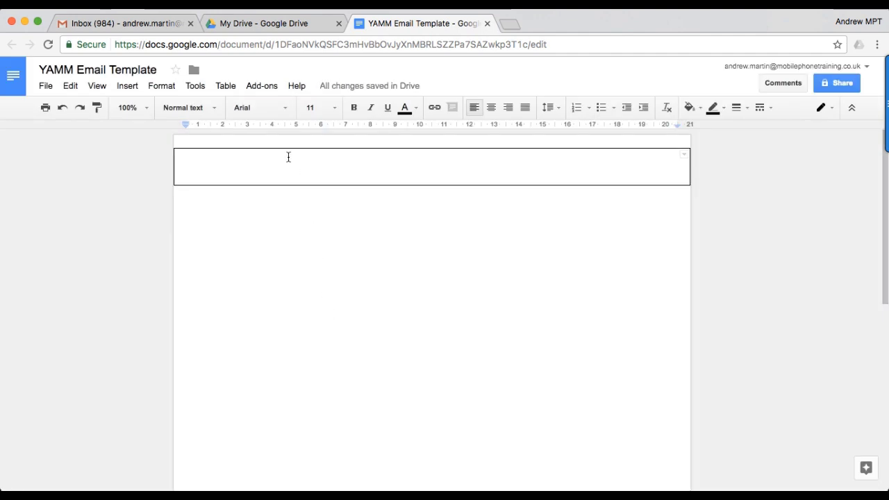
Step: Nest a 2x1, a 2x4 and another 2x1 table in the box, separated by blank lines
click(220, 88)
mouse_move(252, 108)
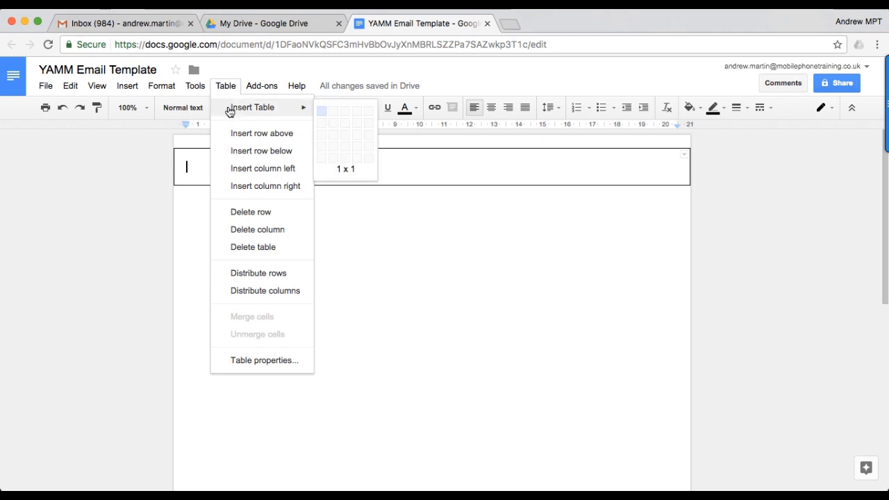
click(332, 111)
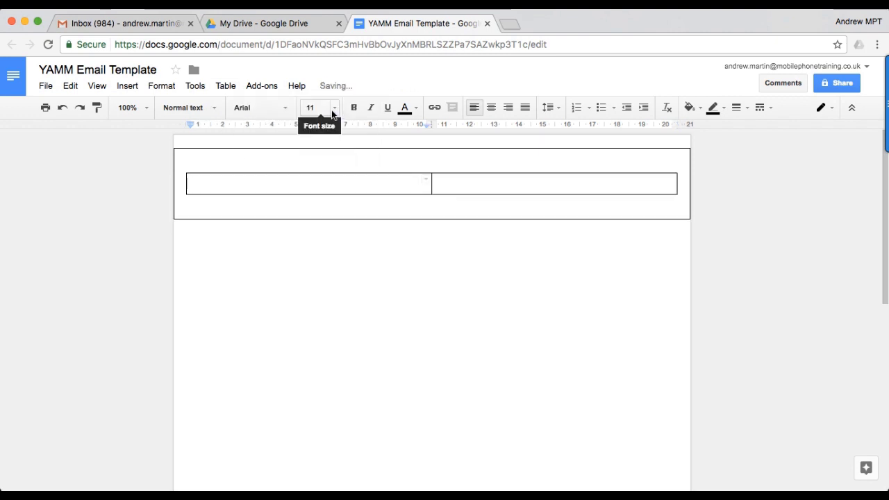
click(265, 202)
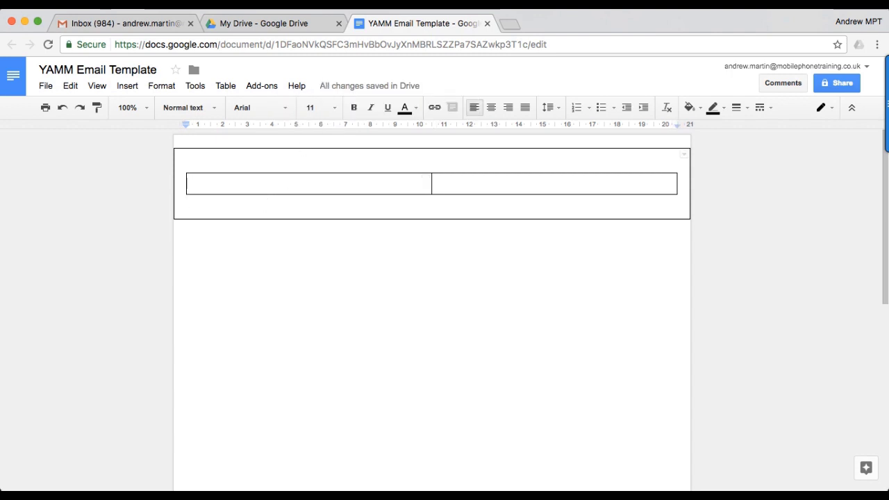
key(Return)
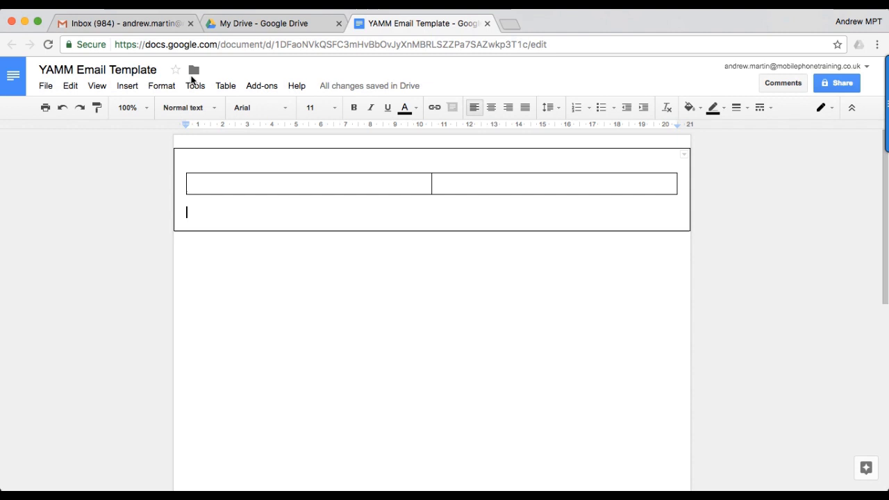
click(219, 87)
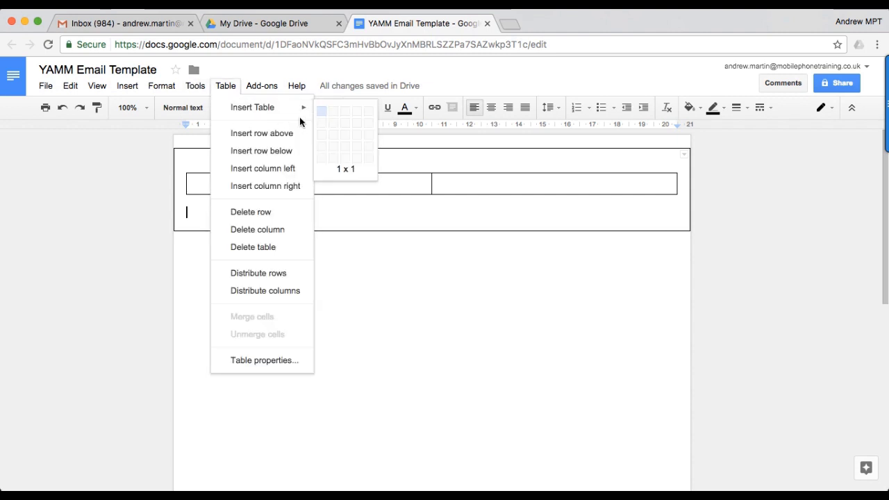
mouse_move(252, 107)
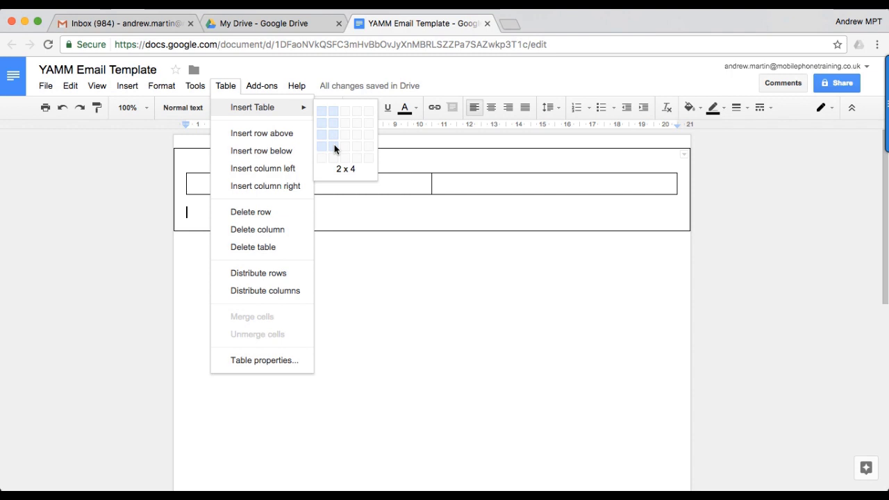
click(334, 148)
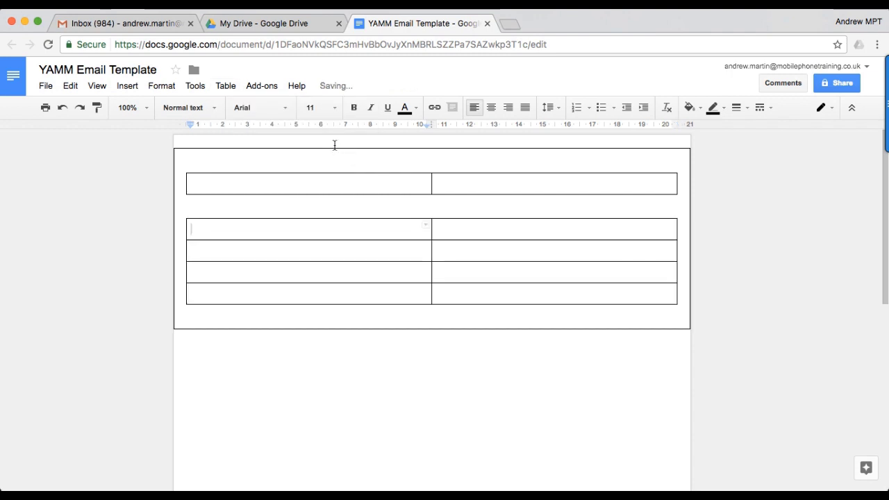
click(303, 313)
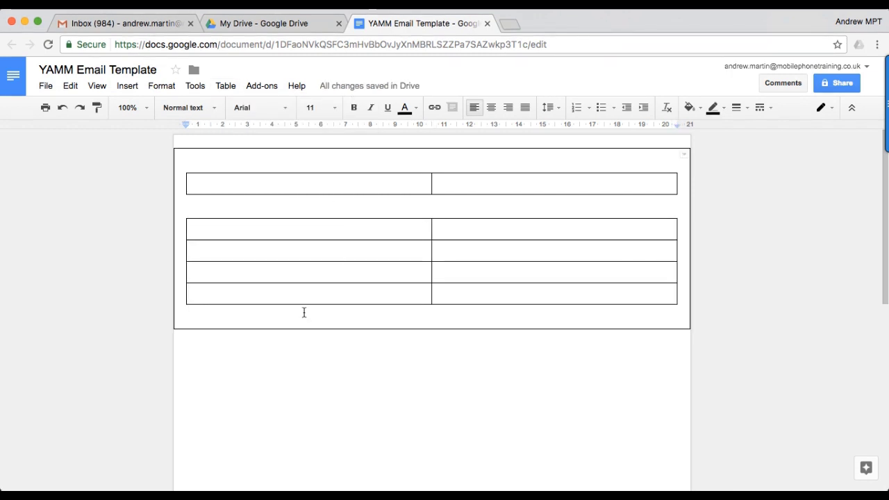
key(Return)
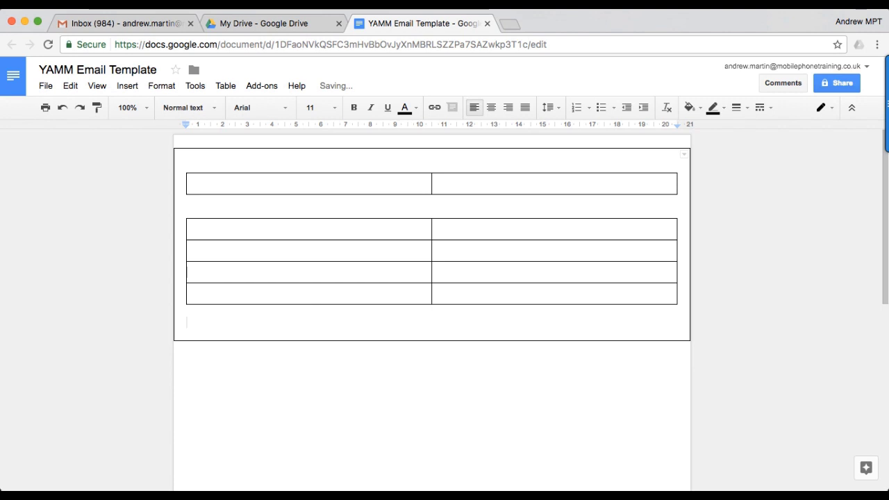
click(228, 88)
mouse_move(253, 108)
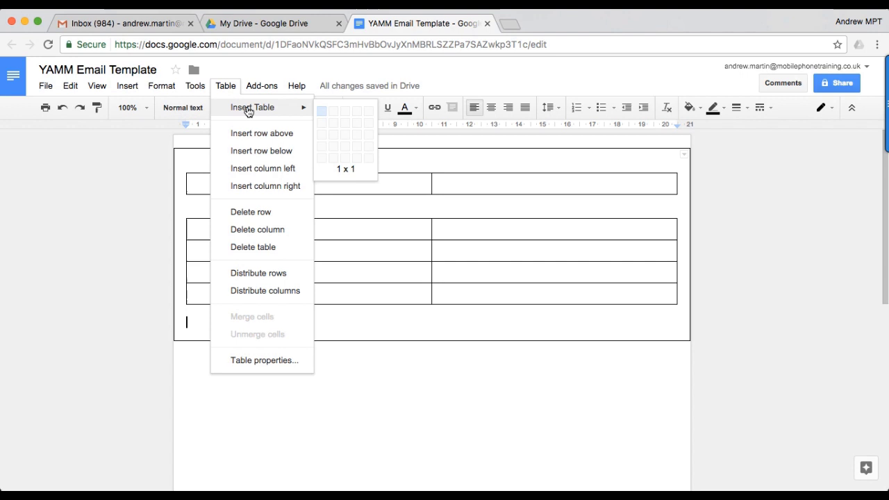
click(334, 117)
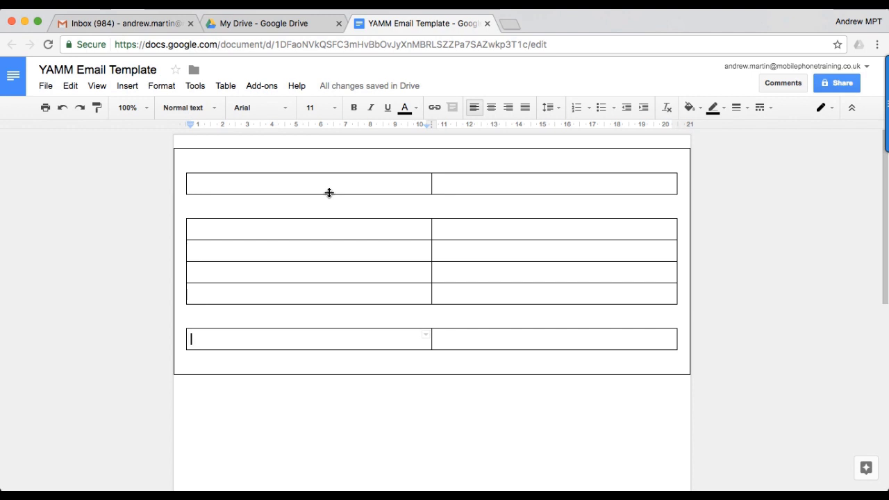
Step: Type 'How to Install YAMM' in the first cell and style it Lato, size 18
key(super+Up)
text(How)
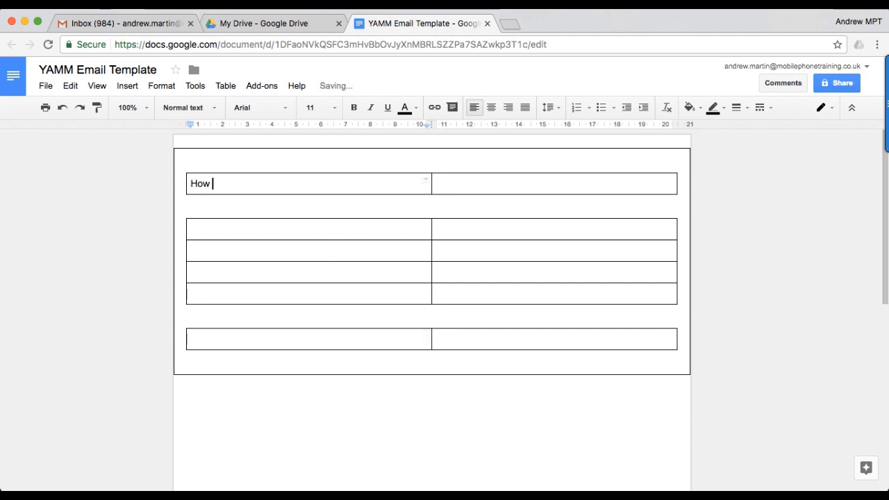
text( to ins)
key(BackSpace)
key(BackSpace)
key(BackSpace)
text(Insta)
text(ll YAMM)
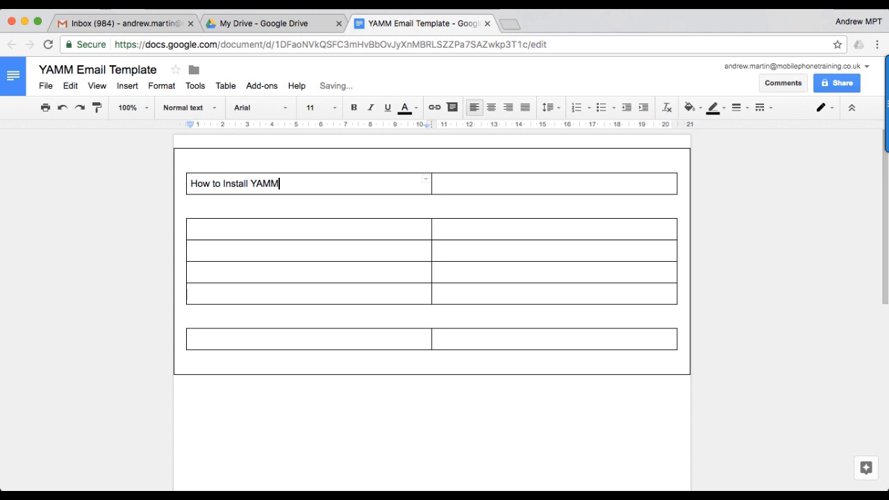
key(super+shift+Left)
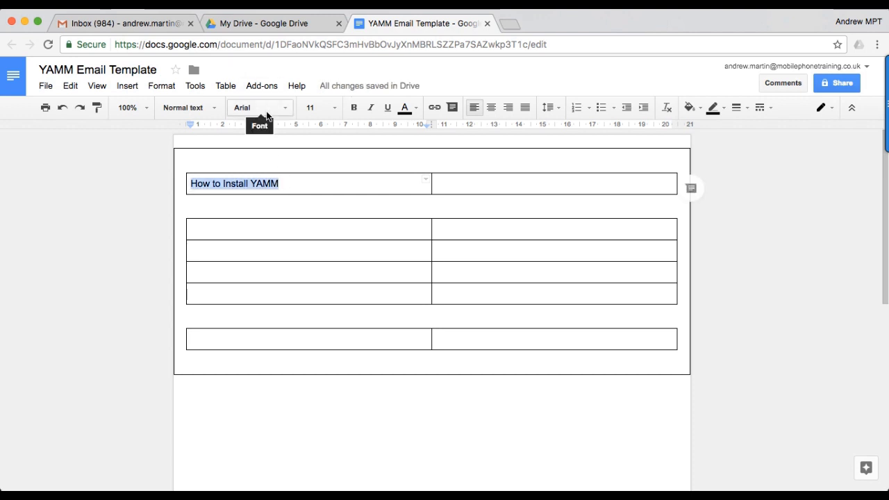
click(266, 111)
click(260, 131)
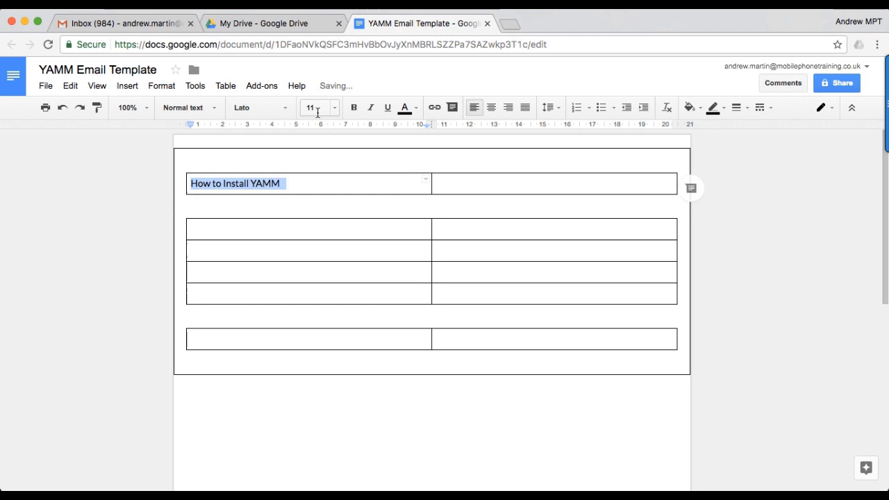
click(317, 113)
text(18)
key(Return)
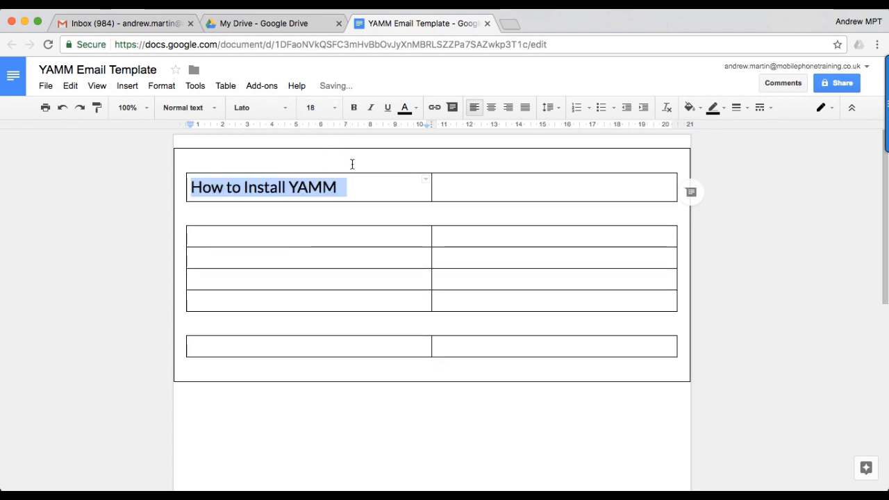
drag(353, 187, 479, 191)
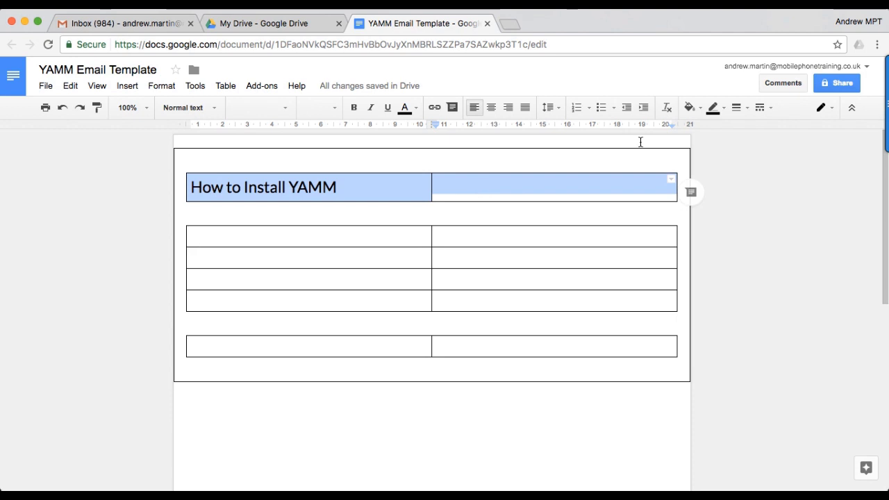
Step: Fill the header row with custom colour #be1818 and make its text white
click(702, 109)
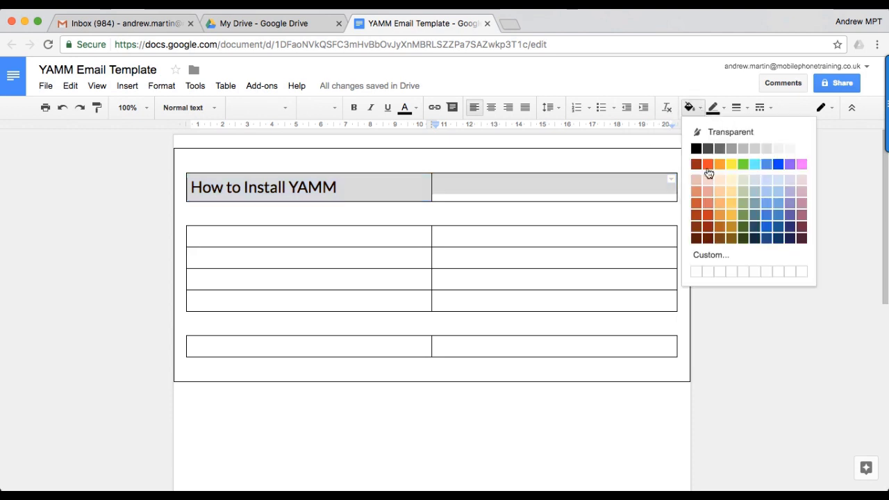
click(711, 255)
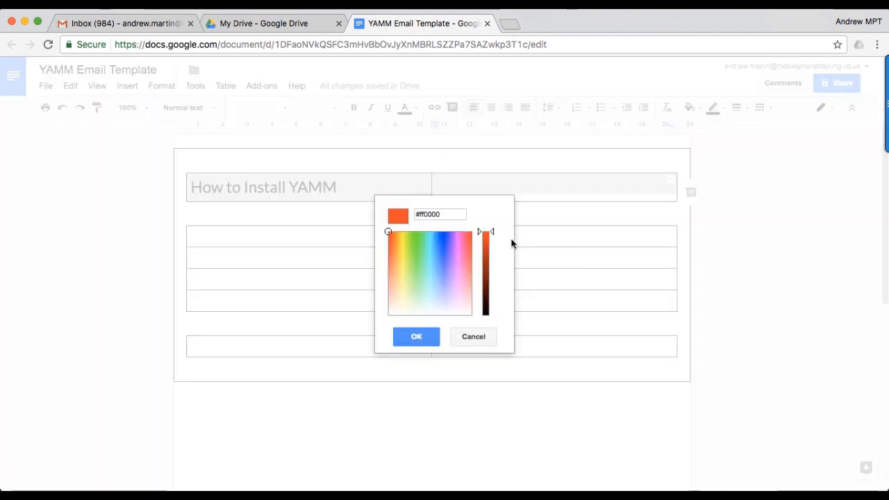
click(465, 215)
text(#ff0000)
key(BackSpace)
key(BackSpace)
key(BackSpace)
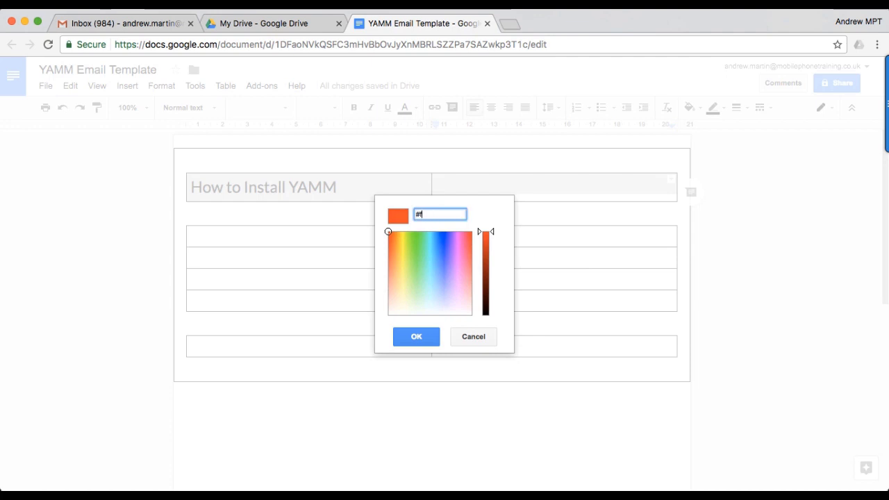
text(1818)
click(430, 338)
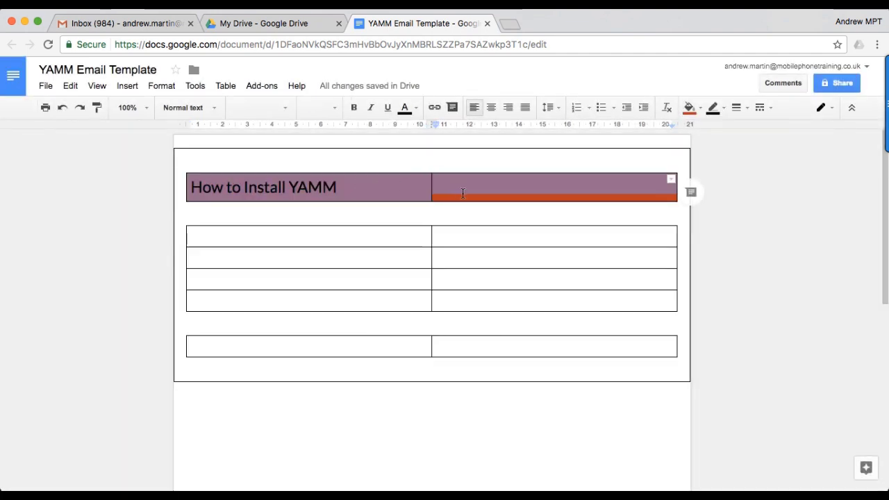
click(405, 109)
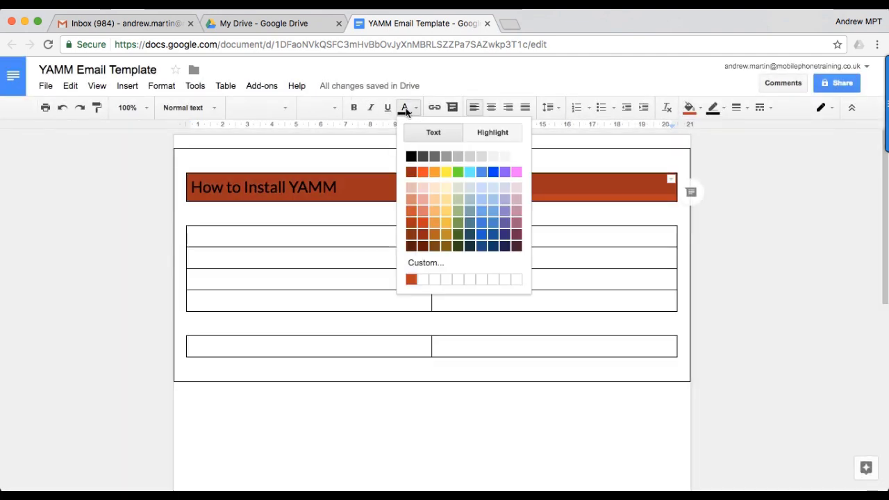
click(516, 156)
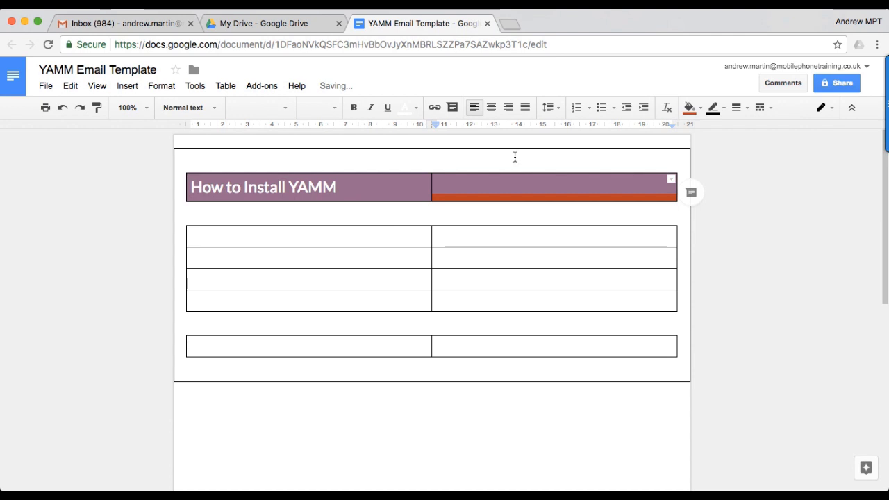
Step: Add right-aligned 'Newsletter #1' in the second header cell, set to Lato 18
click(387, 185)
click(667, 182)
key(ctrl+shift+r)
text(Newsletter)
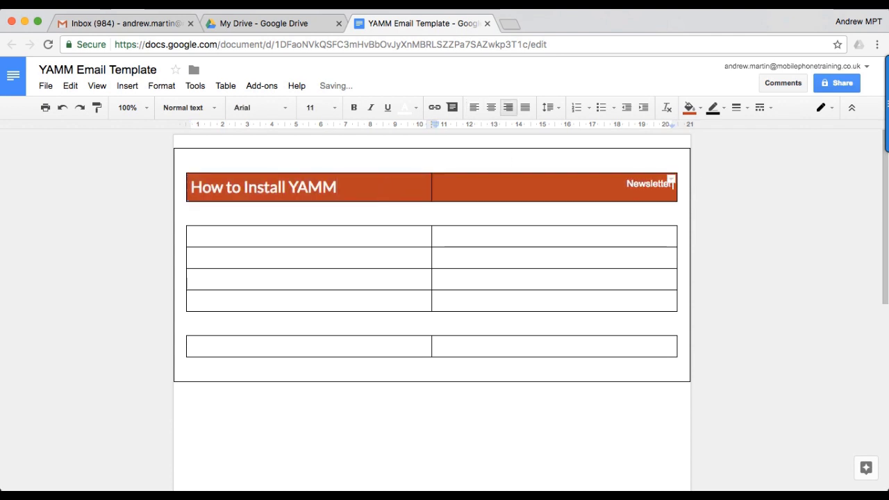
text( #1)
key(shift+Home)
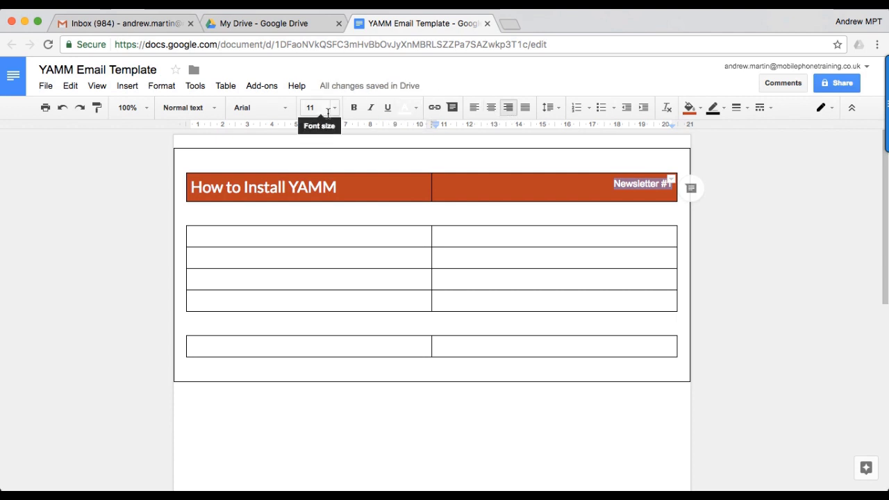
click(328, 109)
click(316, 232)
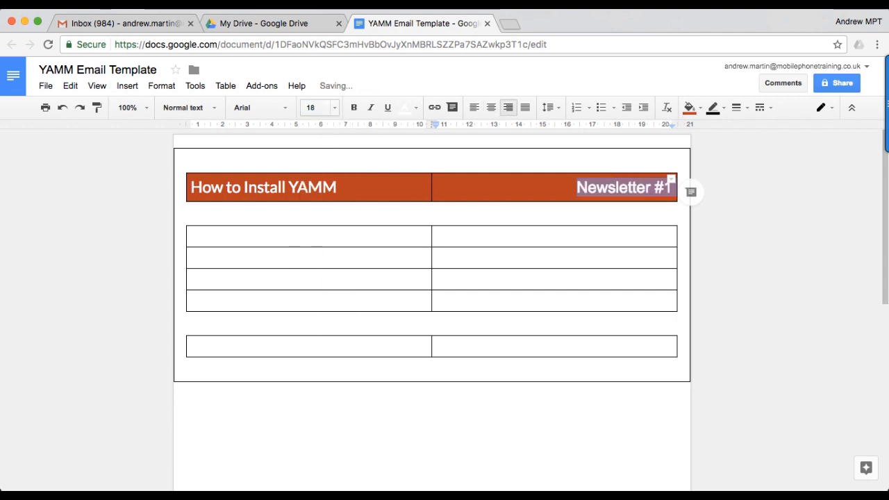
click(245, 108)
click(246, 130)
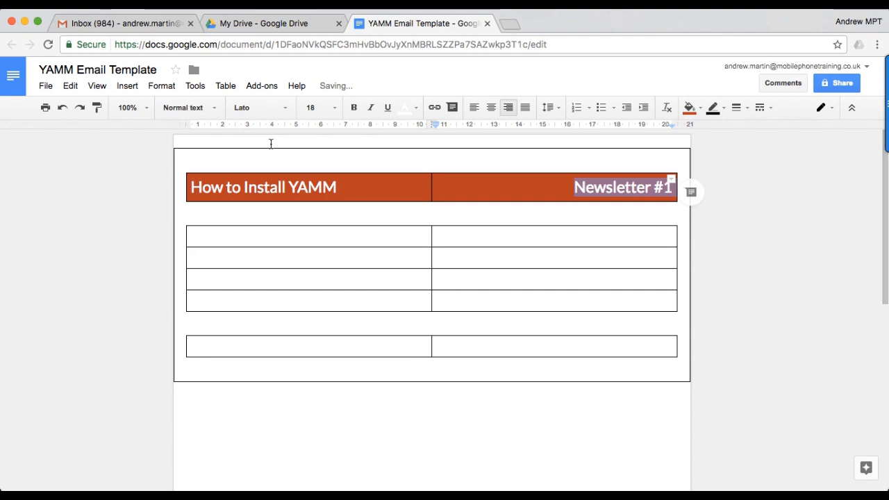
Step: Write 'Open your Google Sheet with your database' and insert 1.png from Drive beside it
click(201, 236)
text(Open your G)
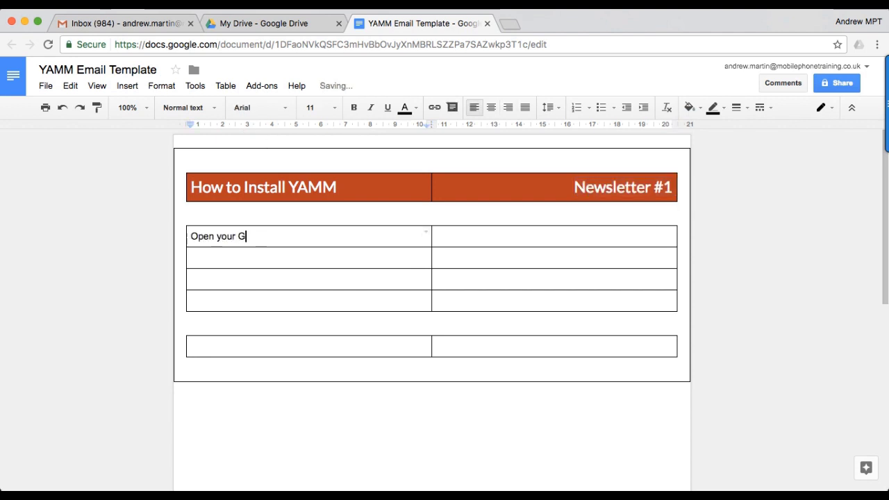
text(oogle Sheet with your database)
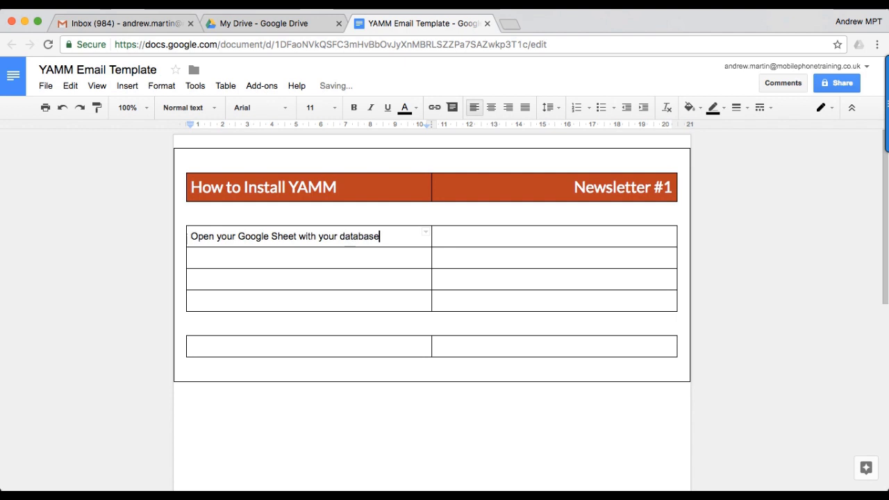
click(508, 236)
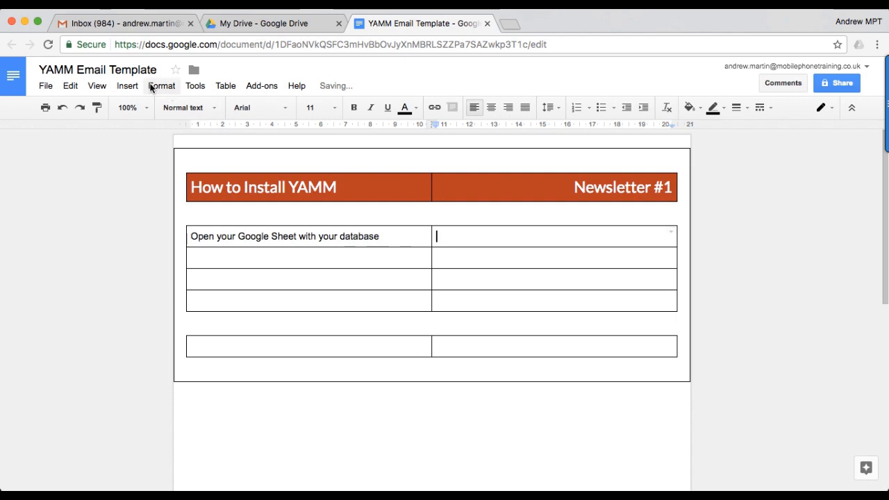
click(128, 85)
click(136, 110)
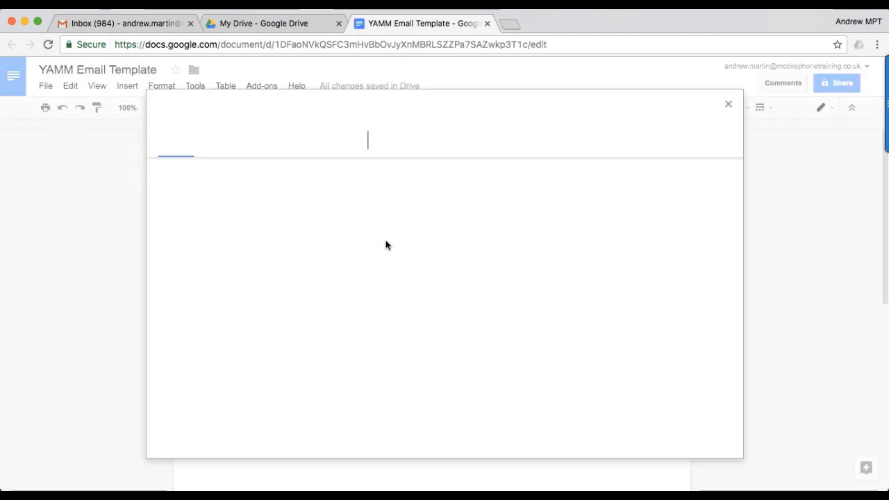
click(488, 146)
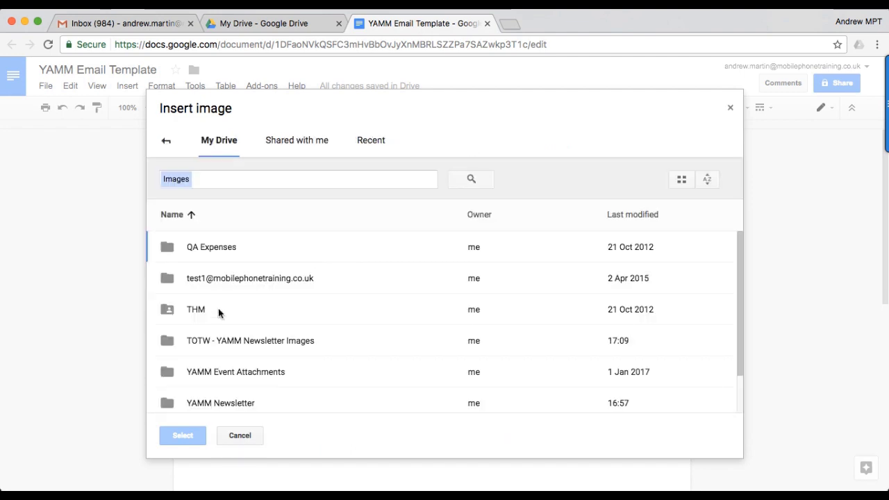
scroll(218, 312, down, 1)
double_click(218, 321)
click(205, 258)
click(183, 435)
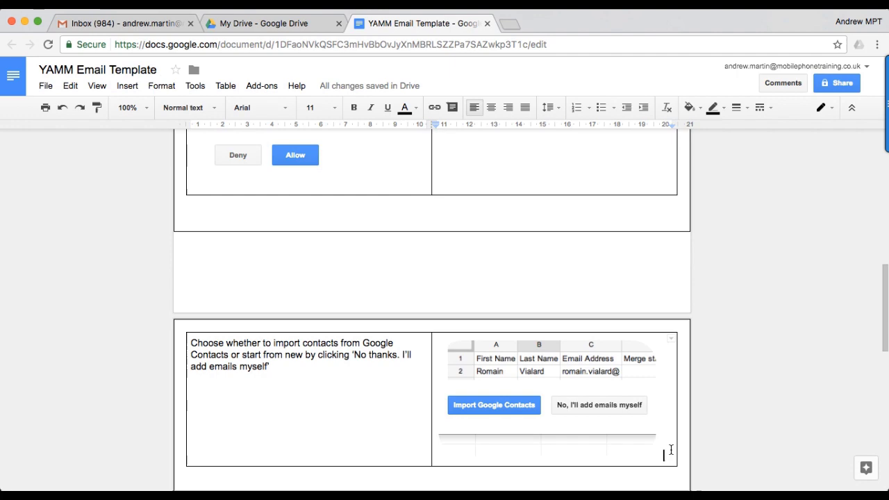
scroll(671, 450, up, 5)
scroll(671, 448, up, 5)
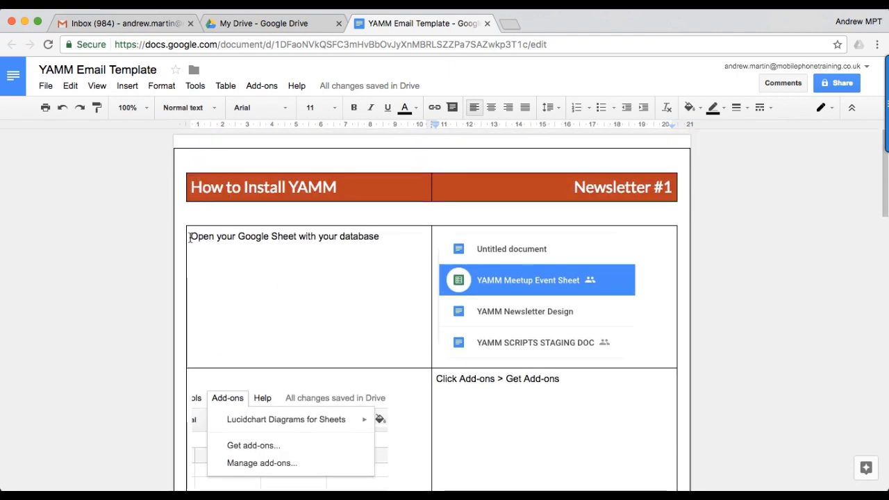
Step: Shade the selected table cells light grey, then select the first step's text
key(ctrl+a)
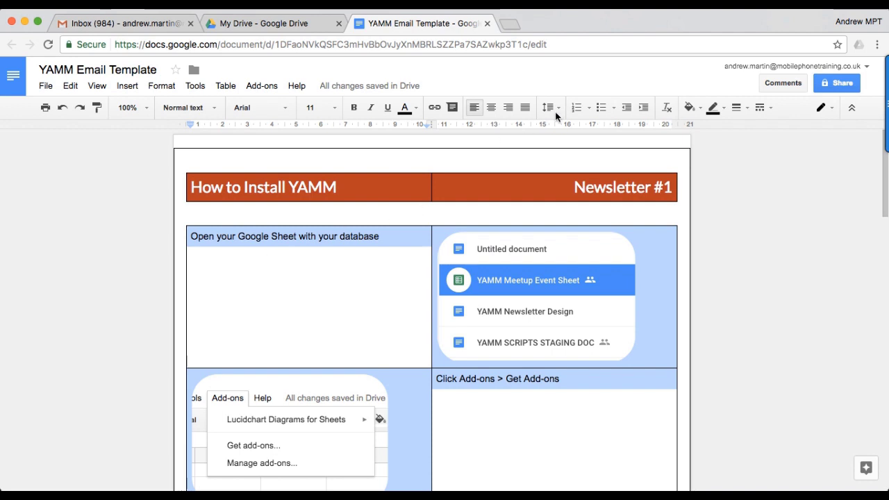
click(694, 109)
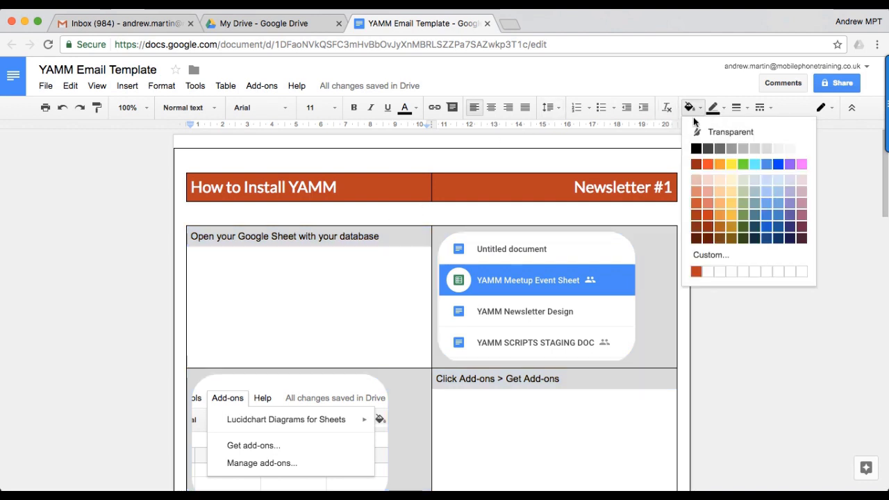
click(767, 150)
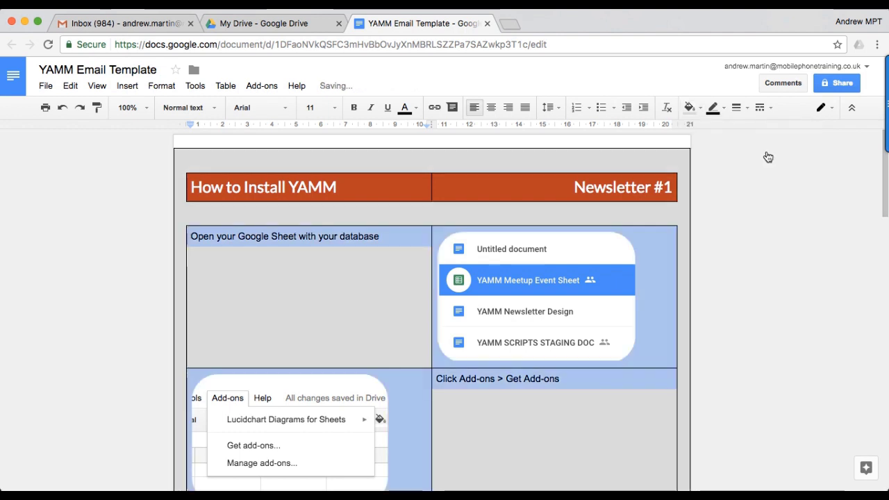
scroll(380, 211, down, 1)
click(381, 211)
triple_click(380, 211)
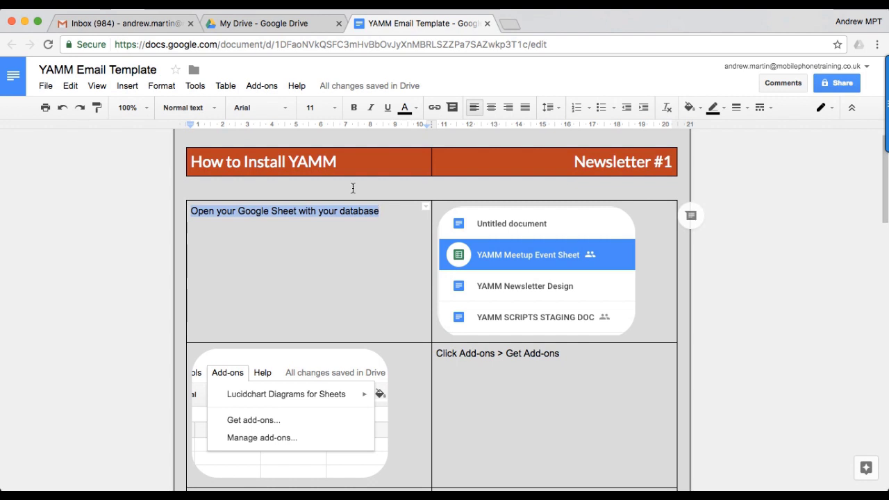
Step: Set cell vertical alignment and table alignment both to Centre in Table properties
click(226, 86)
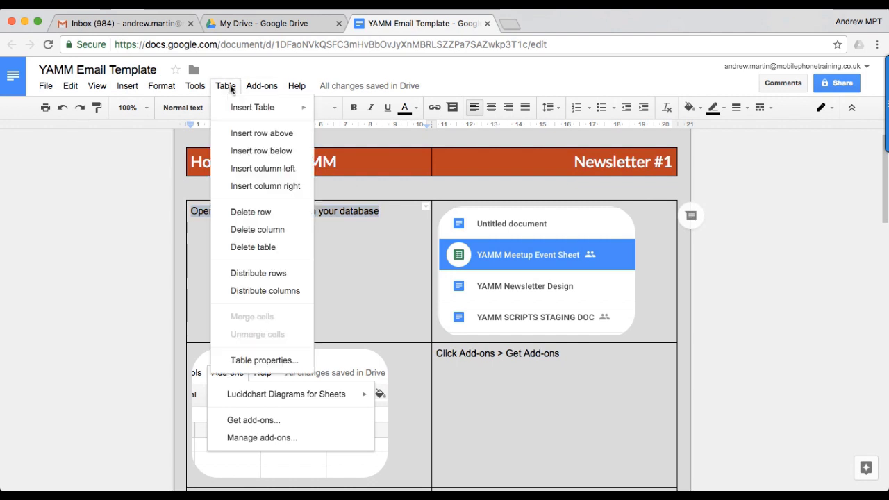
click(277, 360)
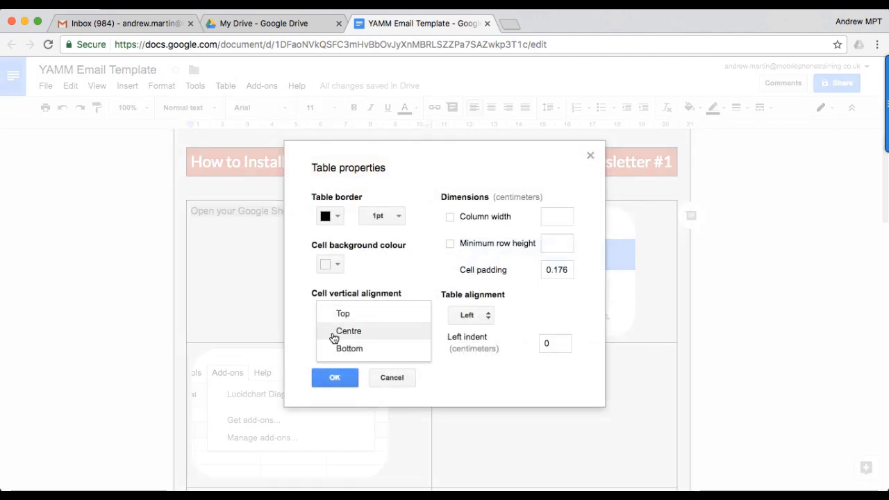
click(334, 331)
click(464, 314)
click(466, 336)
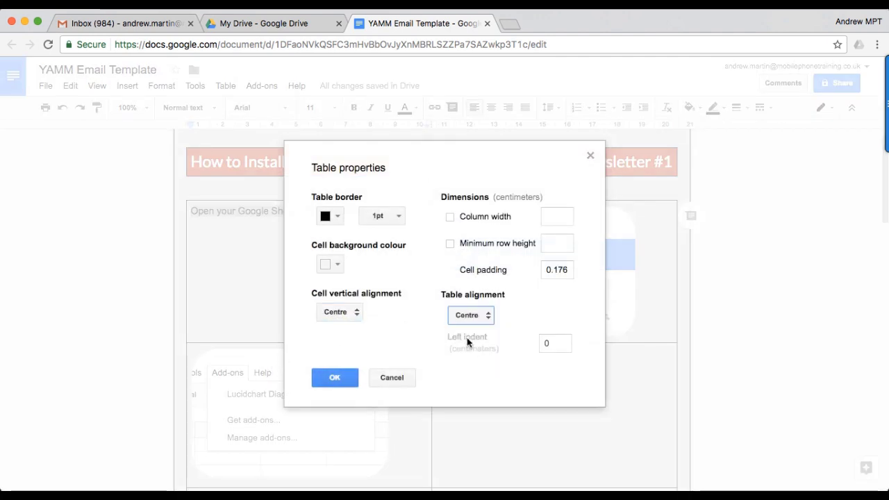
click(332, 378)
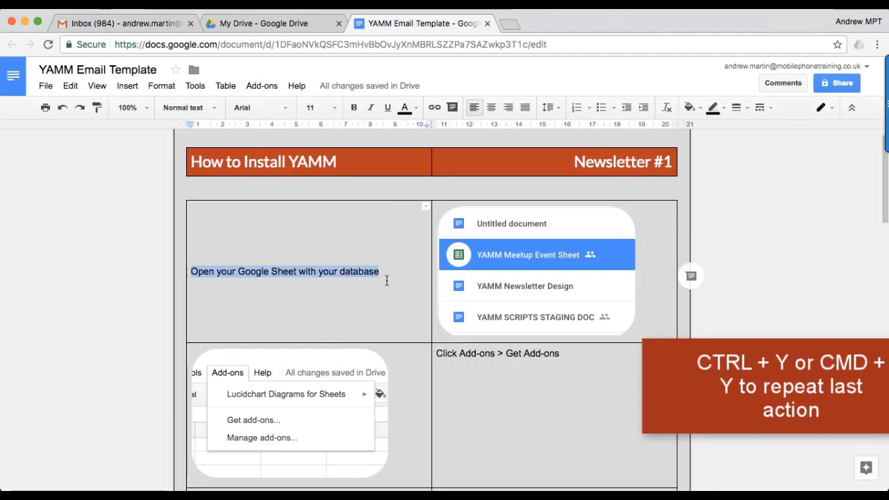
Step: Vertically centre the 'Get Add-ons' and 'Enter Yet Another Mail Merge' step texts
triple_click(505, 356)
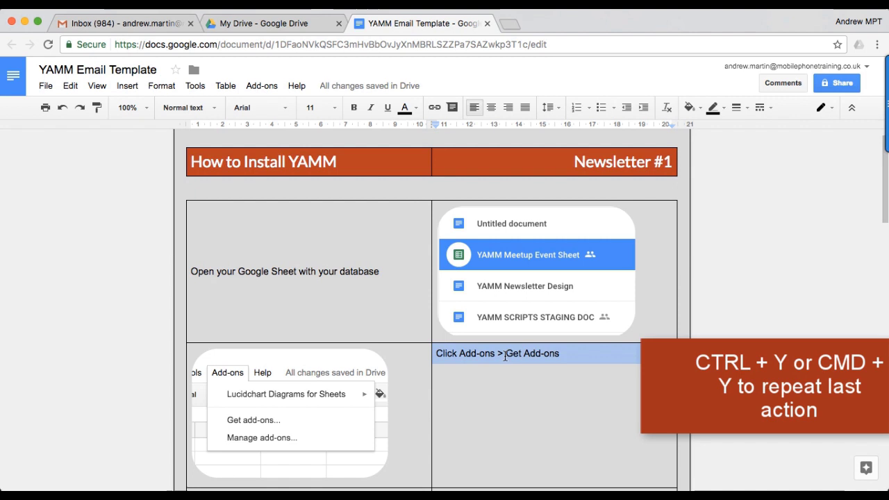
key(ctrl+y)
scroll(505, 356, down, 3)
scroll(505, 356, down, 1)
triple_click(377, 266)
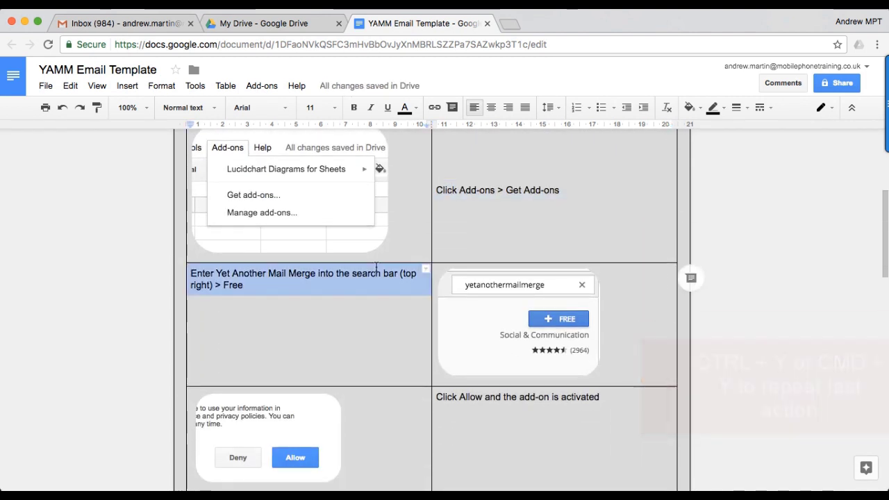
key(ctrl+y)
Step: Right-align the 'Open your Google Sheet' and 'Enter Yet Another Mail Merge' steps
triple_click(350, 299)
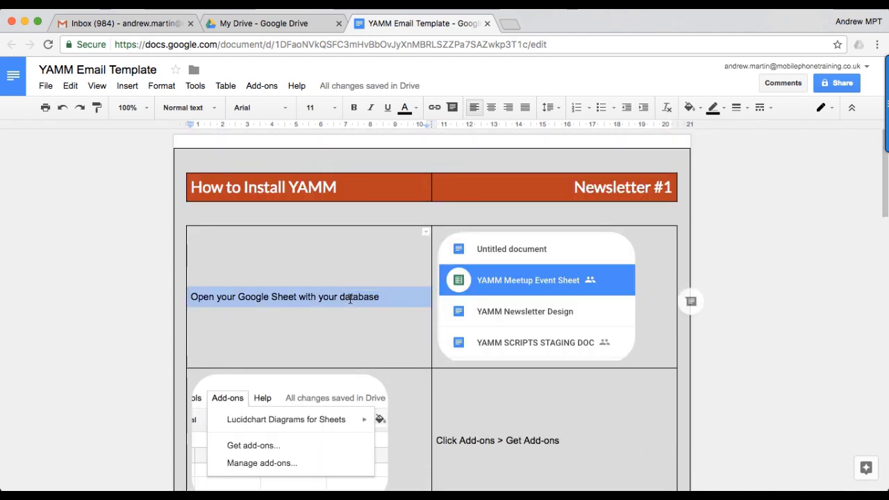
click(509, 109)
scroll(512, 313, down, 4)
scroll(512, 313, down, 1)
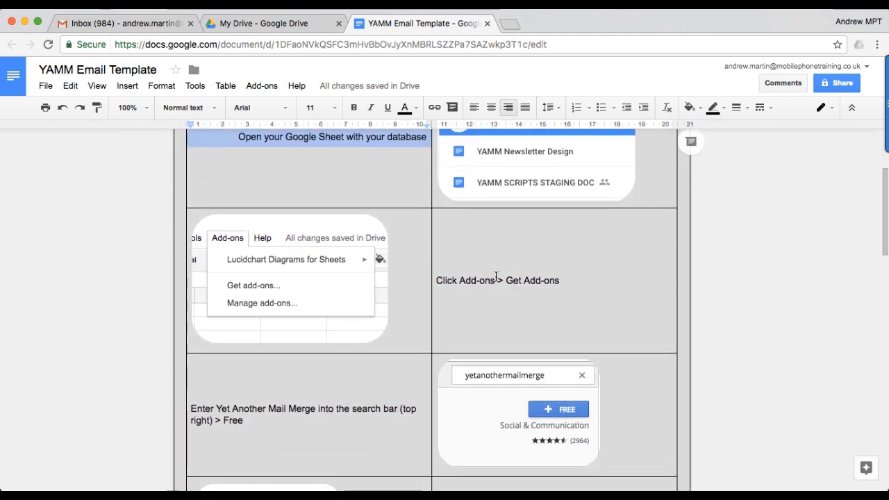
triple_click(336, 406)
click(509, 109)
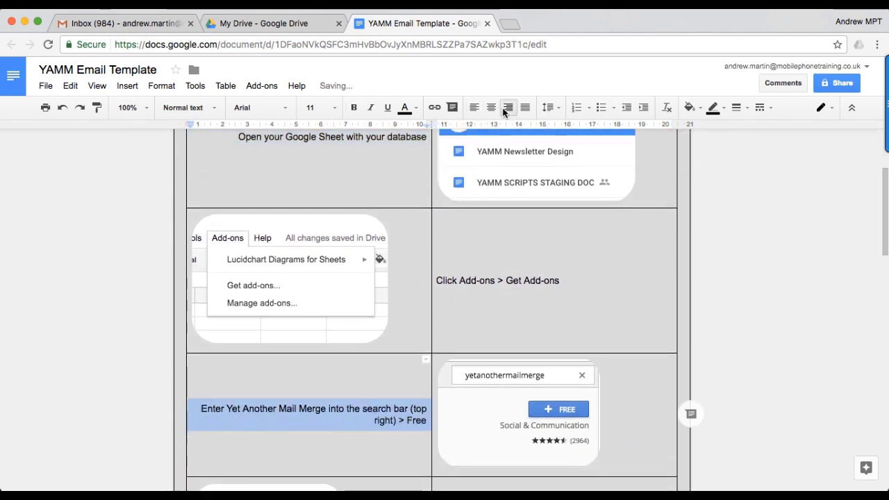
Step: Right-align the 'Choose whether to import contacts' step
scroll(477, 287, down, 5)
click(469, 371)
scroll(470, 373, down, 5)
triple_click(305, 445)
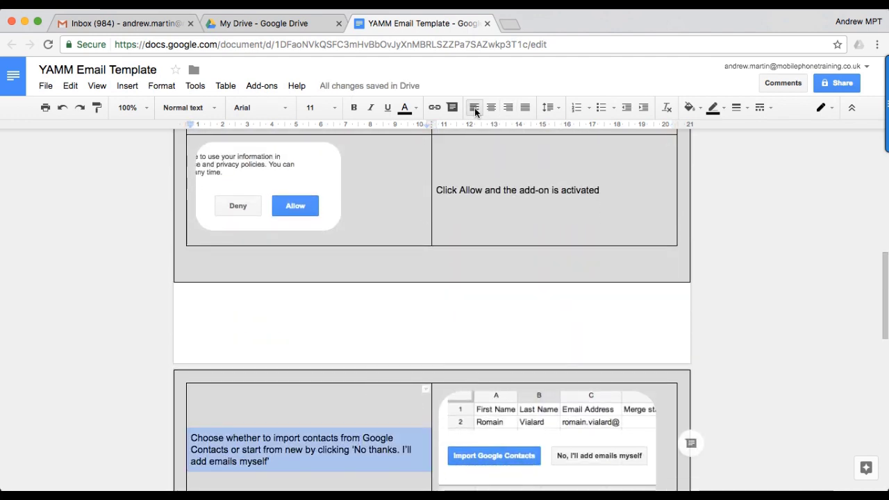
click(509, 108)
scroll(447, 237, up, 6)
scroll(446, 237, up, 9)
click(401, 262)
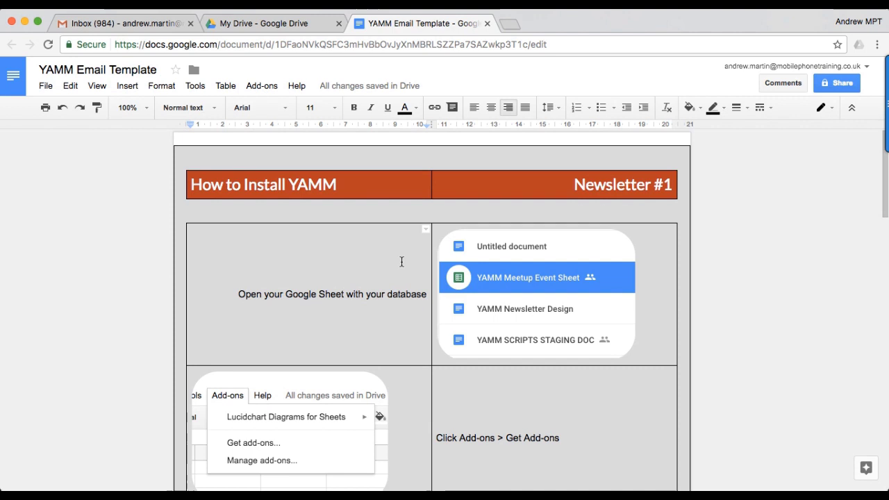
Step: Recolour the Drive file-list screenshot with the orange Light 2 preset
click(567, 278)
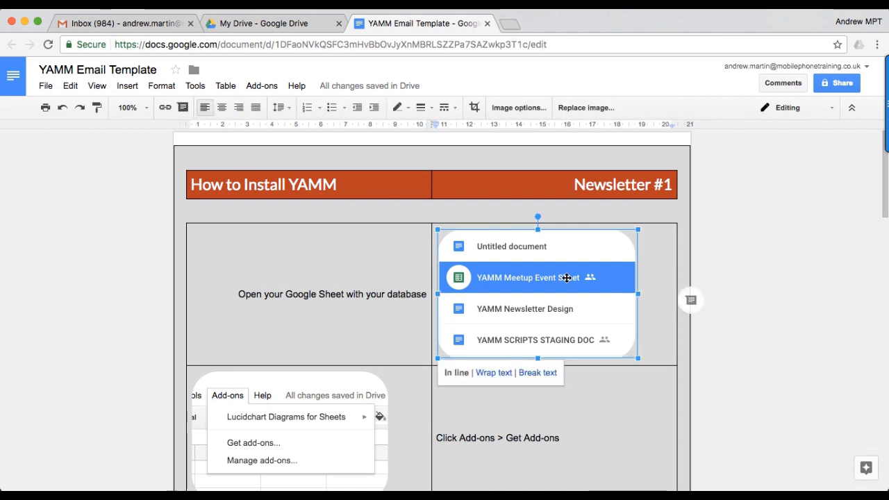
click(506, 111)
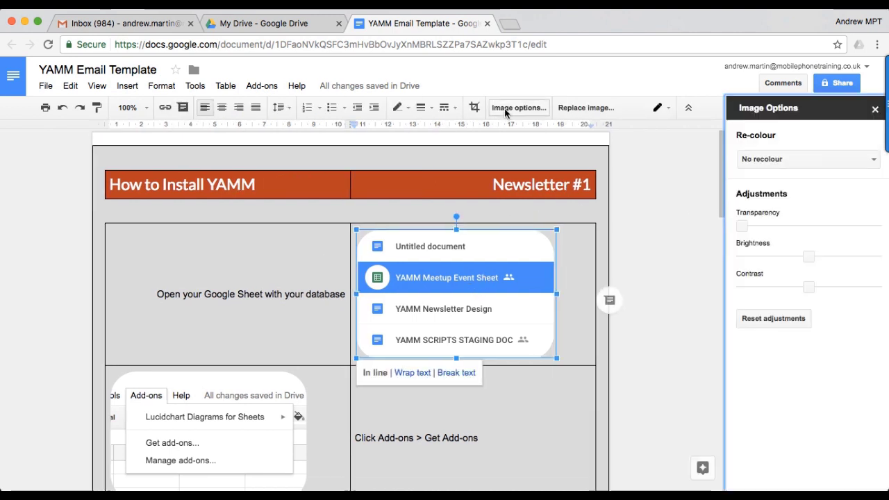
click(775, 162)
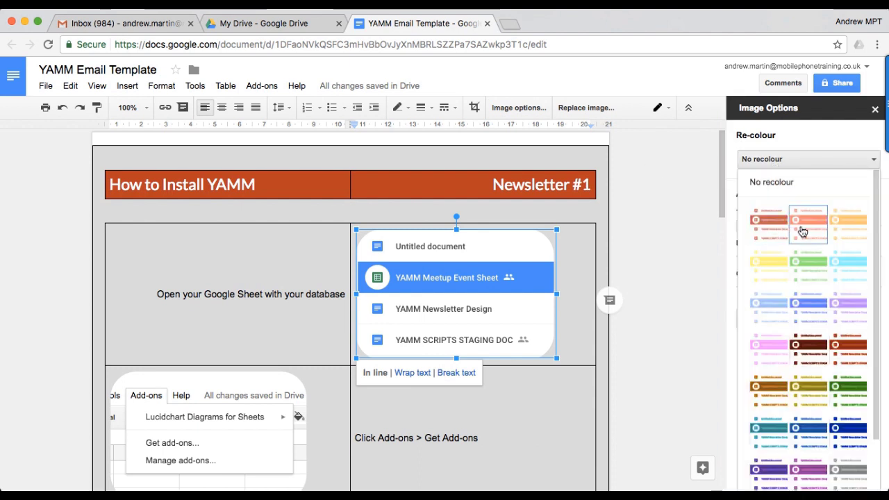
click(804, 231)
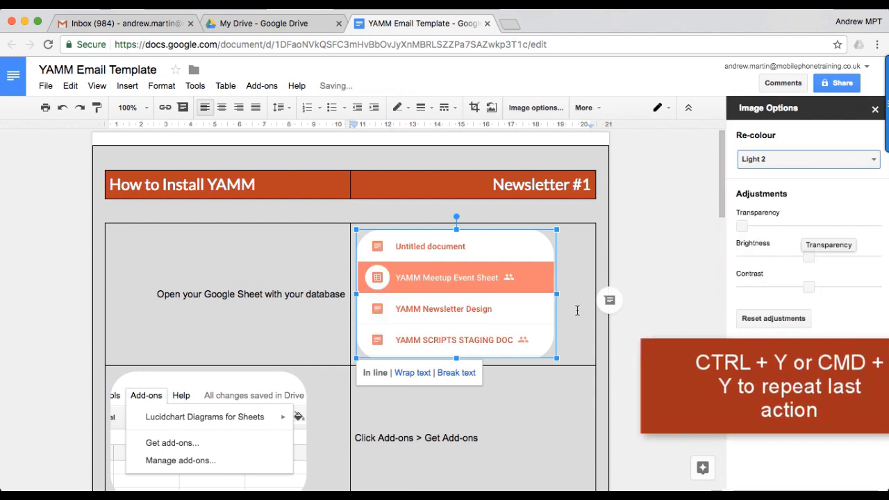
Step: Repeat the Light 2 recolour on the Add-ons menu and YAMM search screenshots
scroll(575, 311, down, 1)
scroll(575, 312, down, 2)
click(216, 345)
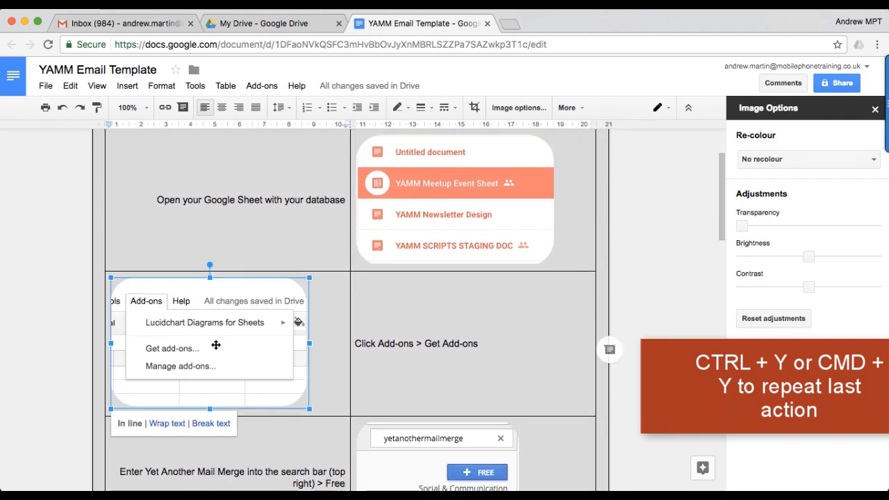
key(ctrl+y)
click(396, 445)
scroll(397, 444, down, 1)
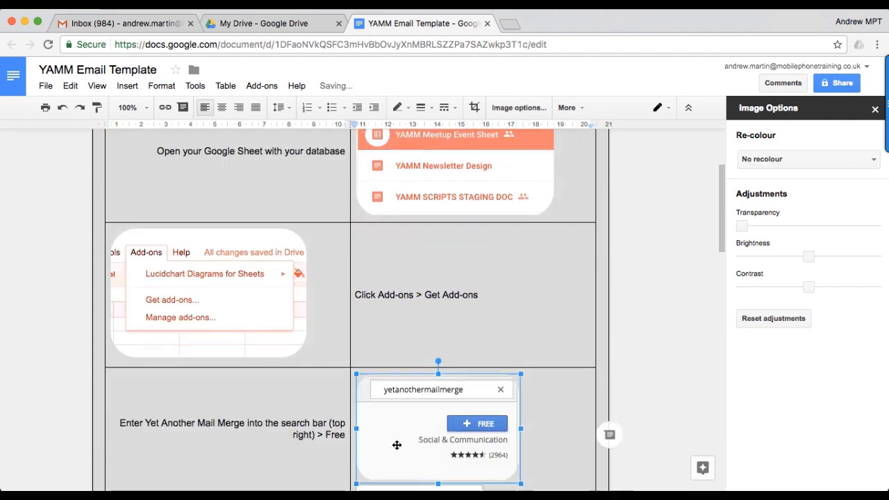
scroll(397, 445, down, 1)
key(ctrl+y)
scroll(396, 445, down, 1)
scroll(397, 444, down, 1)
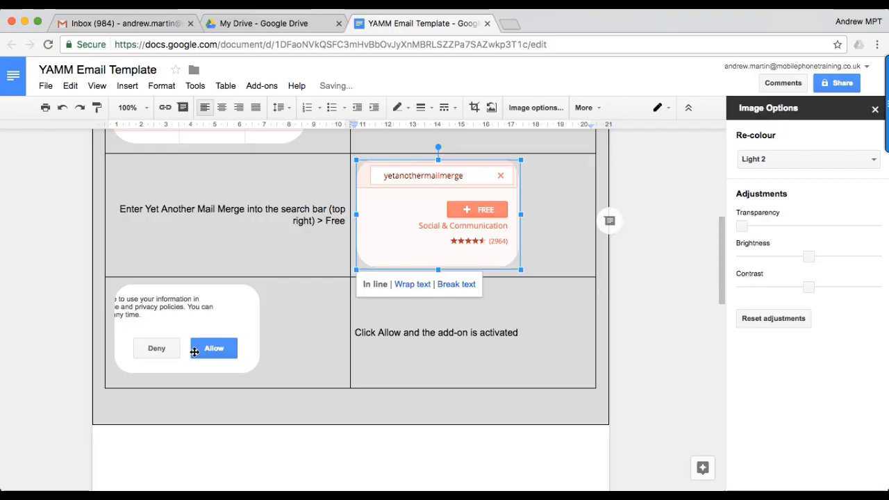
Step: Recolour the Allow screenshot, then type the footer's mailing-list joining note and an Unsubscribe line
click(183, 321)
key(ctrl+y)
text(joined this awesome)
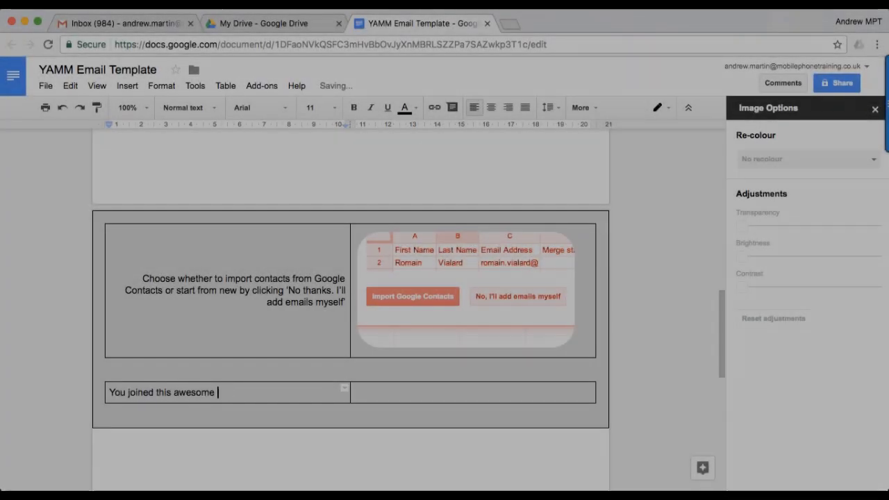
text( mailing list by visiting our website)
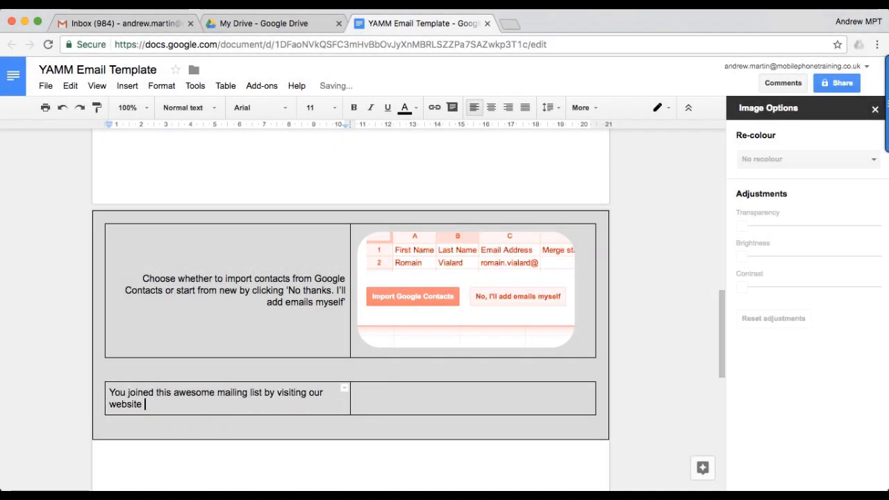
text( and choosing to get our awesome tips and tricks delivered straight to your inbox. We're ever so grateful!)
key(Return)
text(Unsubscribe)
Step: Shrink the Unsubscribe line to size 8 and link it to the yet-another-mail-merge site
key(shift+Home)
click(310, 108)
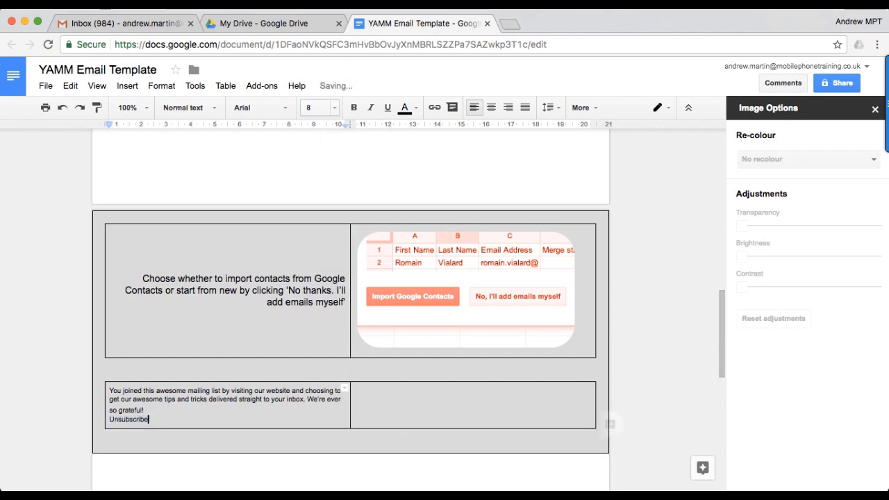
click(316, 126)
key(ctrl+k)
text(htt)
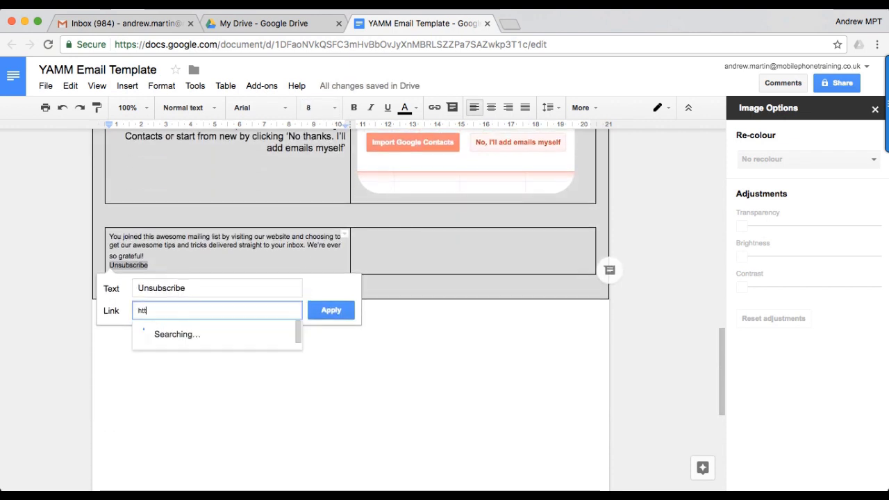
text(ps://yet-)
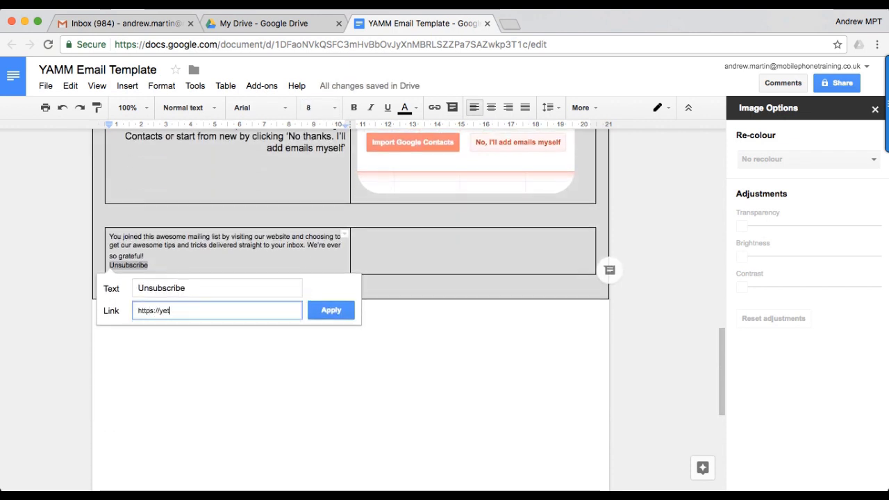
text(another-mail-merge.c)
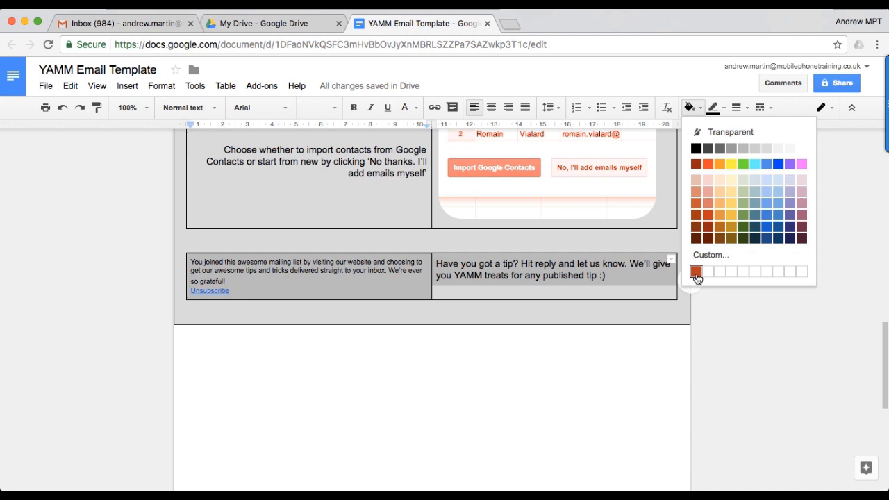
Step: Fill the footer row with custom orange-red, make its text white, and set the font to Lato
click(696, 272)
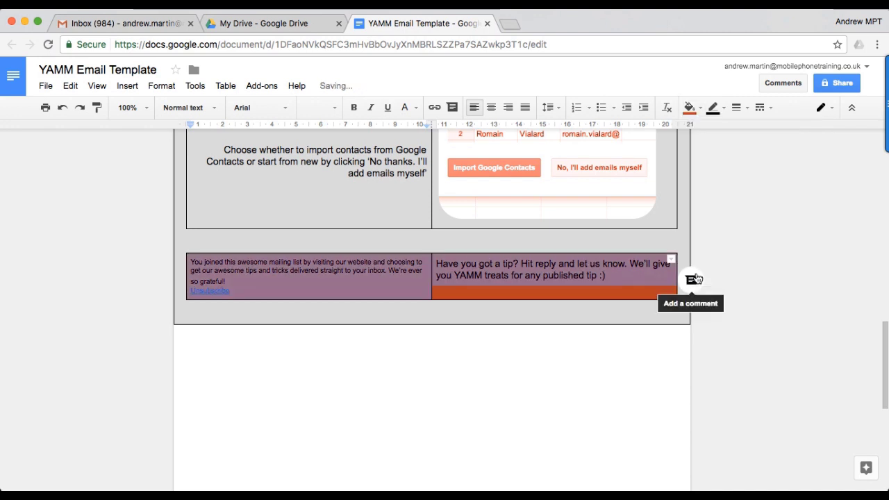
click(410, 110)
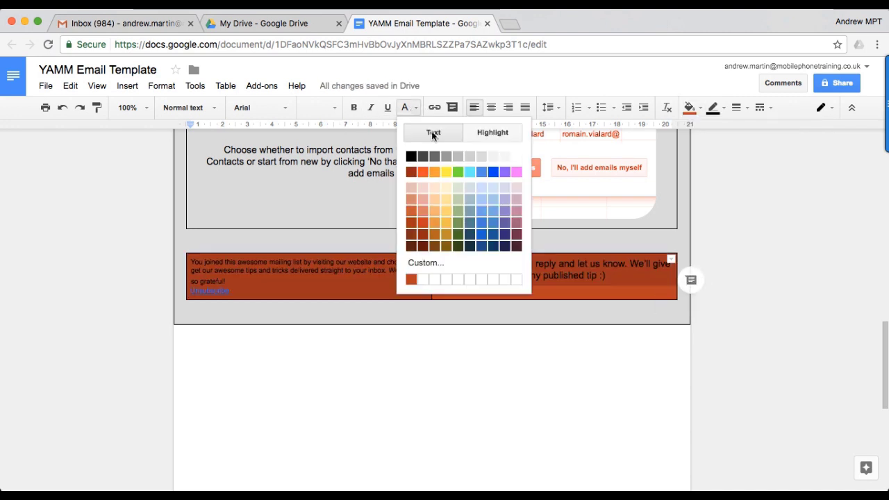
click(517, 159)
click(245, 108)
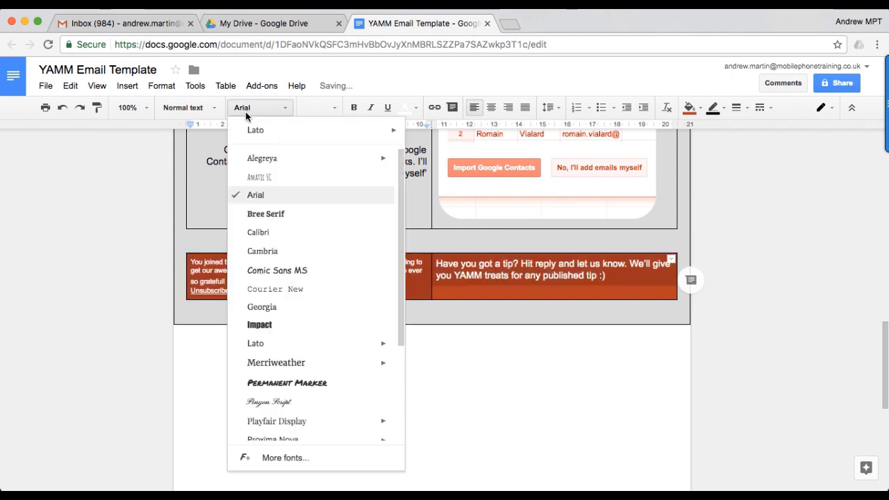
click(255, 130)
click(362, 282)
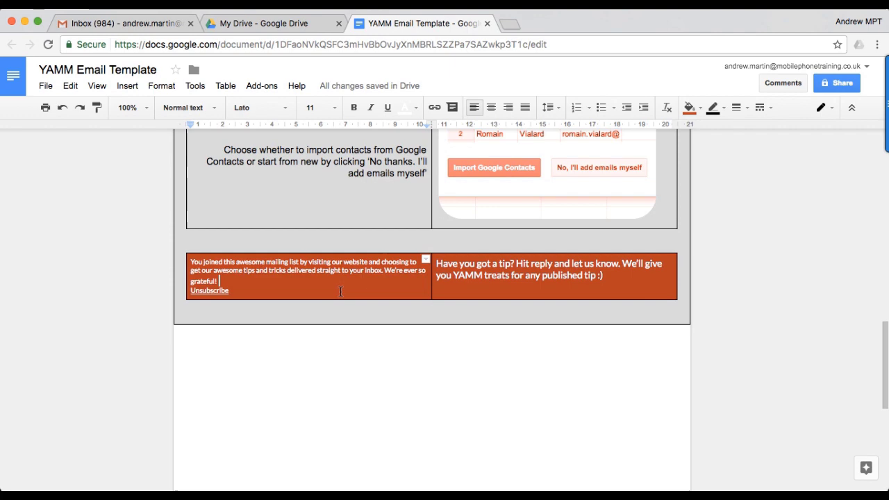
Step: Set the first table's border width to 0 pt in Table properties
scroll(335, 317, up, 1)
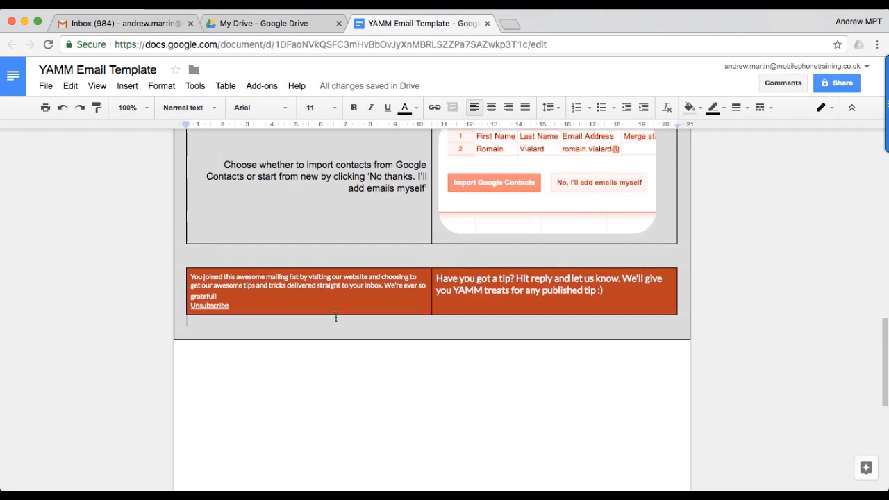
scroll(336, 317, up, 5)
scroll(335, 317, up, 2)
scroll(335, 317, up, 3)
scroll(335, 317, up, 2)
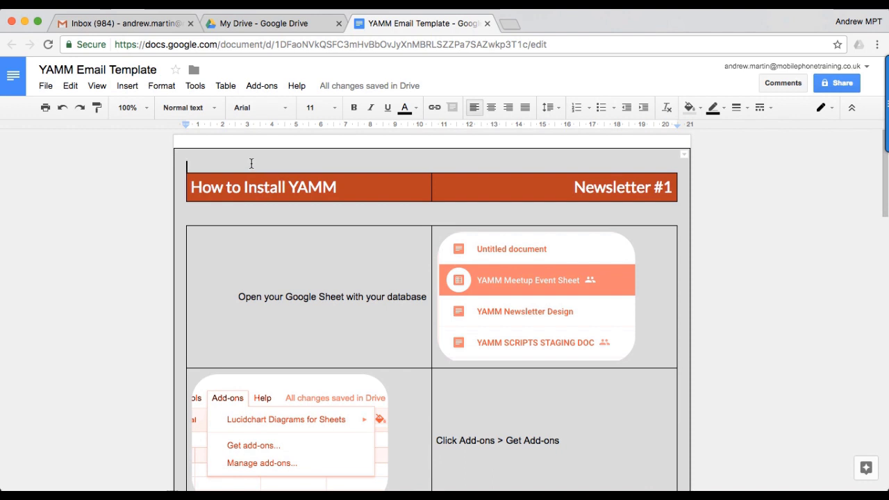
click(227, 91)
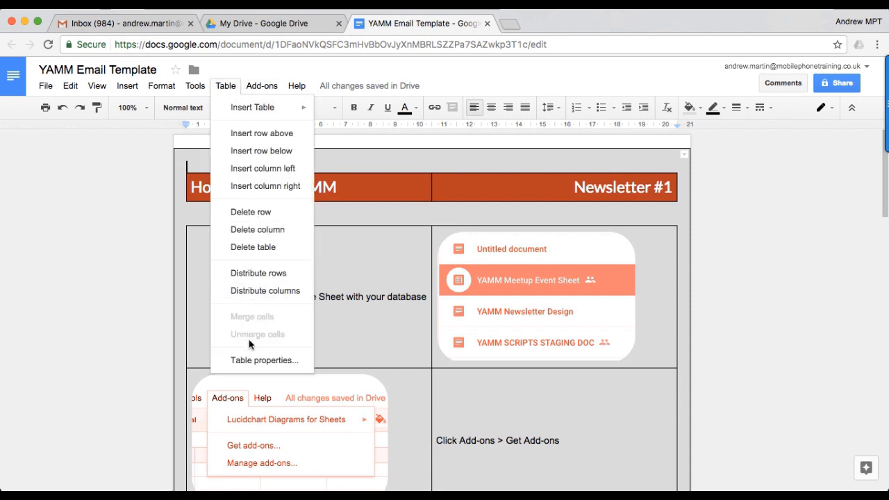
click(250, 360)
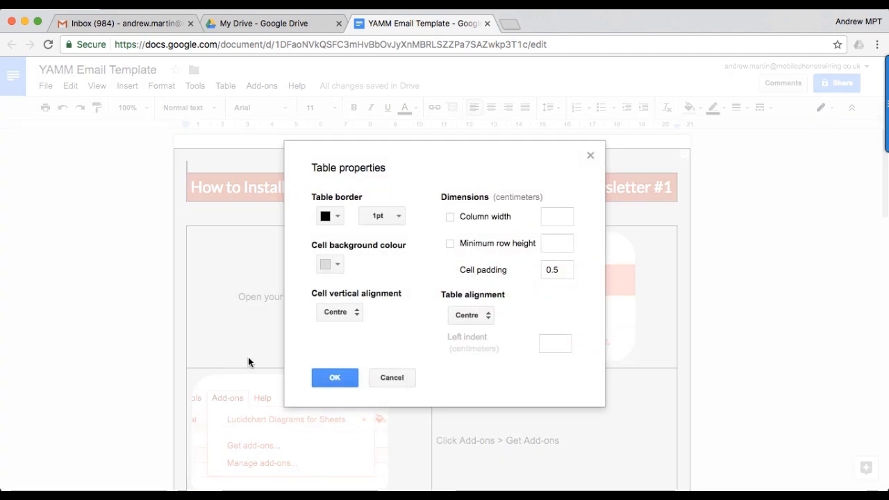
click(387, 217)
click(384, 238)
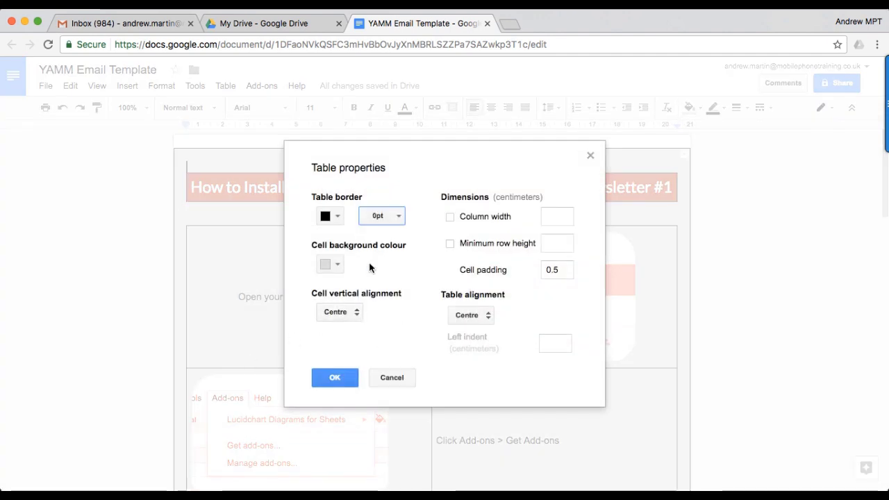
click(333, 376)
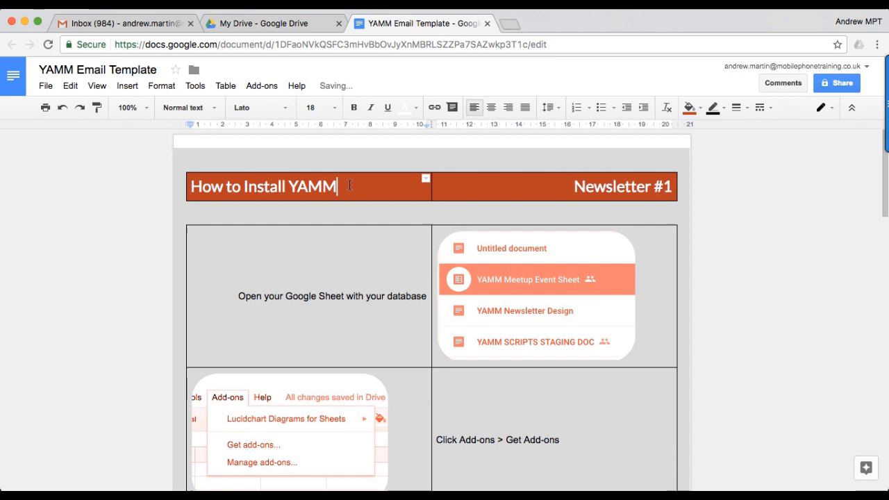
Step: Set the header table's border width to 0 pt as well
click(226, 85)
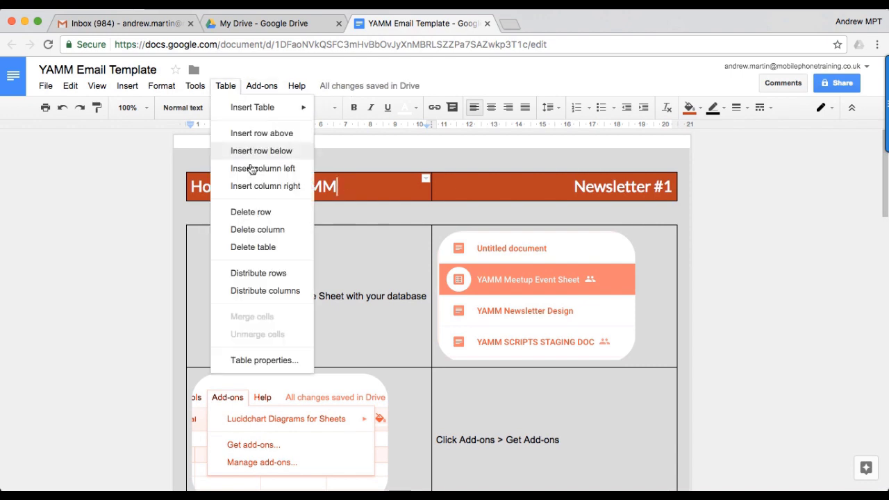
click(267, 358)
click(375, 216)
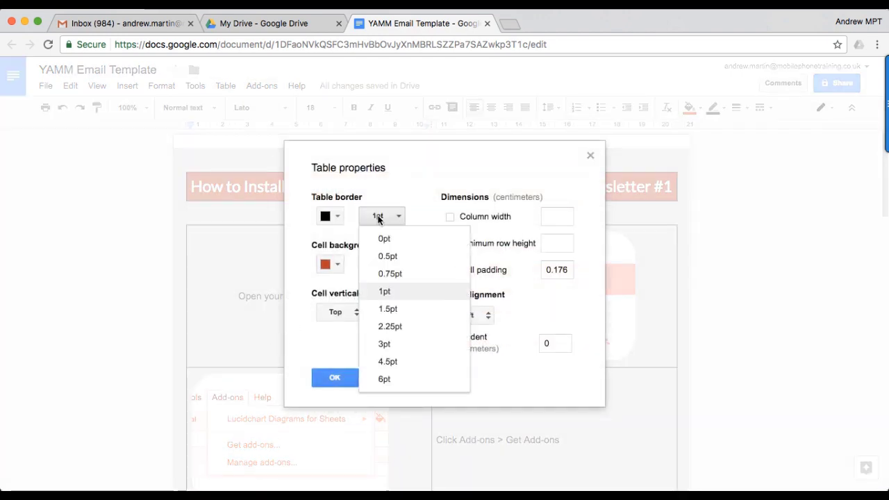
click(381, 237)
click(342, 379)
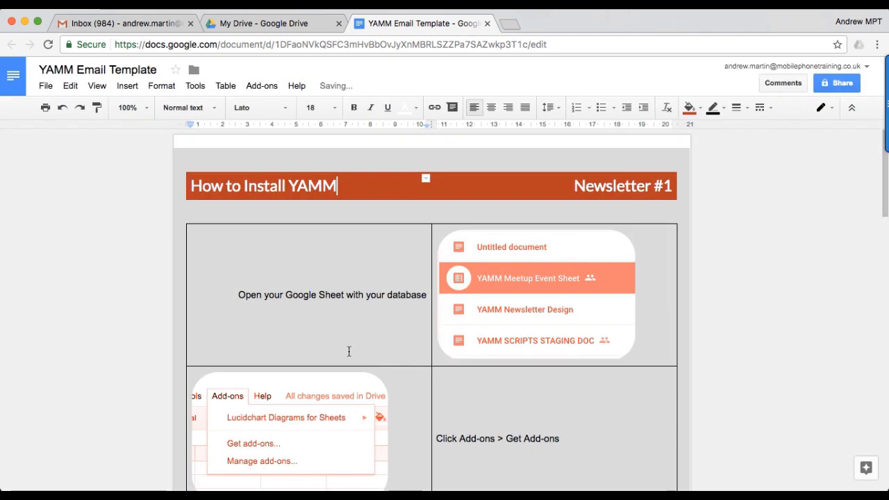
Step: Select the entire newsletter and copy it
click(369, 246)
key(super+a)
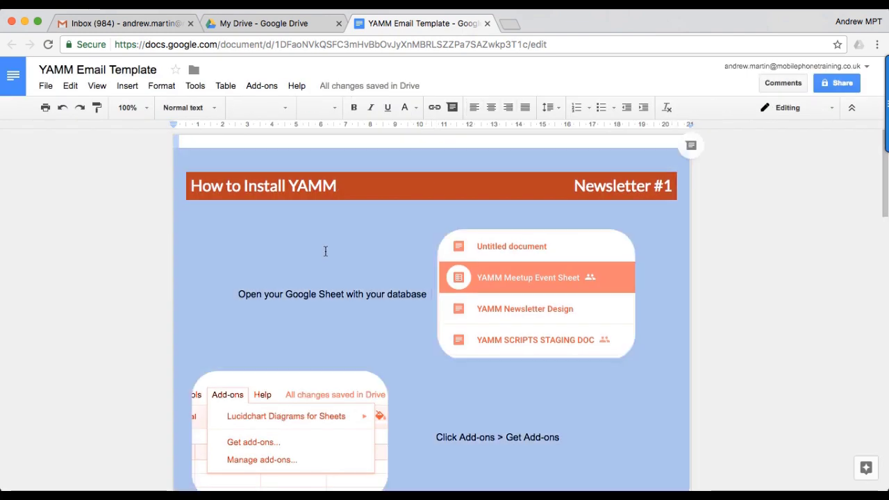
right_click(325, 252)
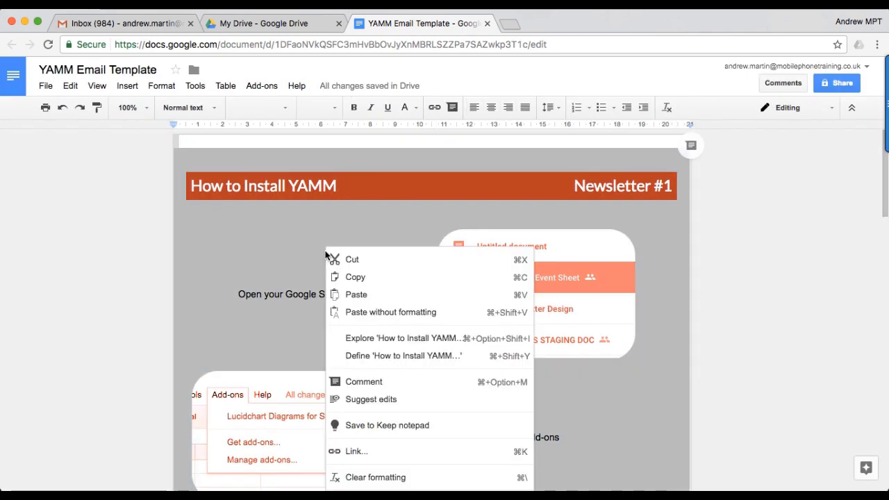
click(348, 278)
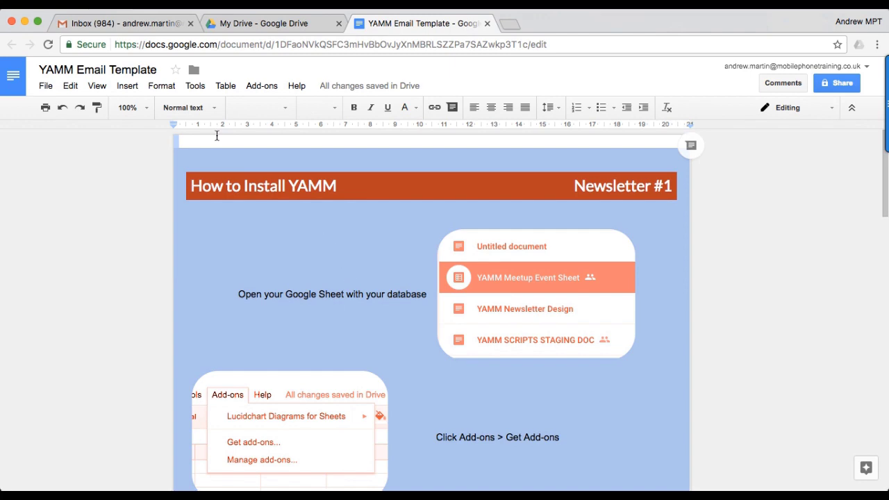
Step: Paste the copied newsletter into a new Gmail message
click(132, 24)
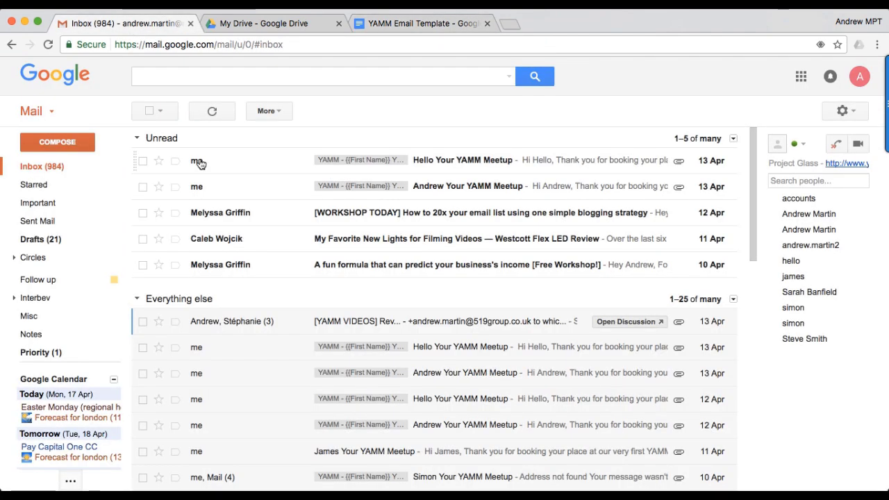
click(82, 141)
key(ctrl+v)
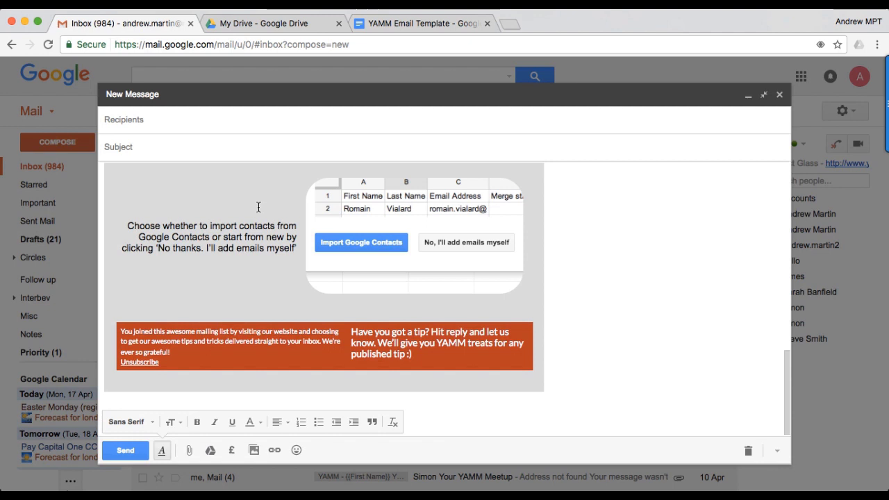
scroll(342, 219, up, 2)
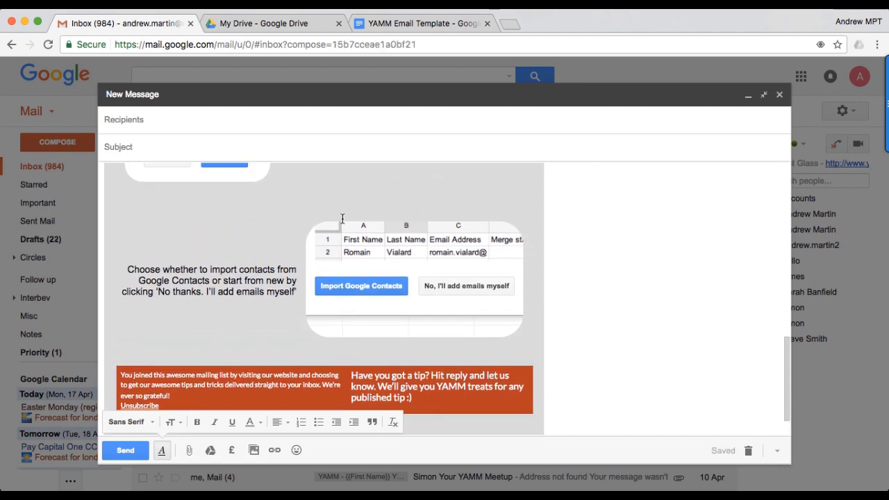
scroll(342, 219, up, 1)
scroll(342, 219, up, 2)
scroll(342, 219, up, 2)
scroll(342, 219, up, 4)
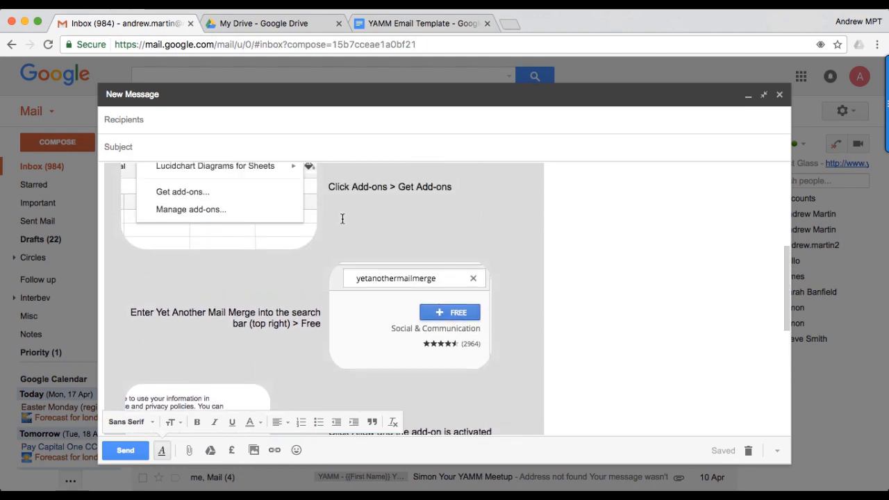
scroll(343, 219, up, 3)
scroll(342, 219, up, 3)
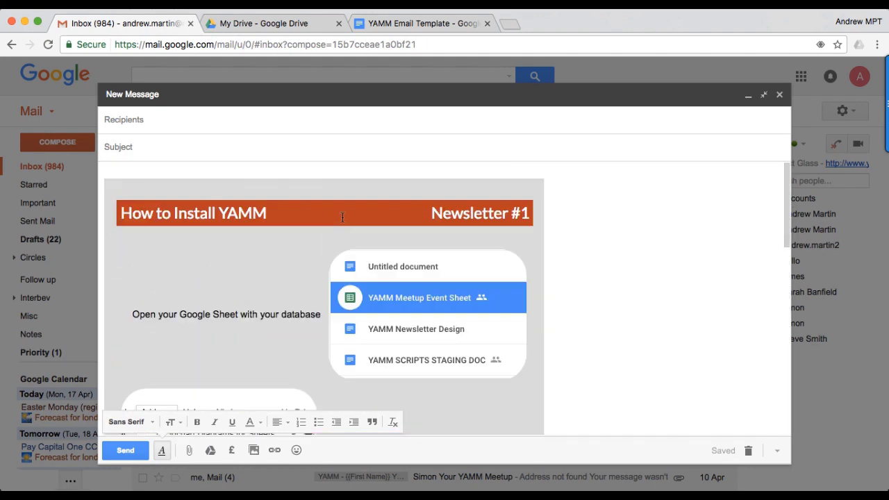
Step: Give the message the subject 'How to Install YAMM #TOTW' and close it as a draft
click(242, 151)
text(How to Install YAMM)
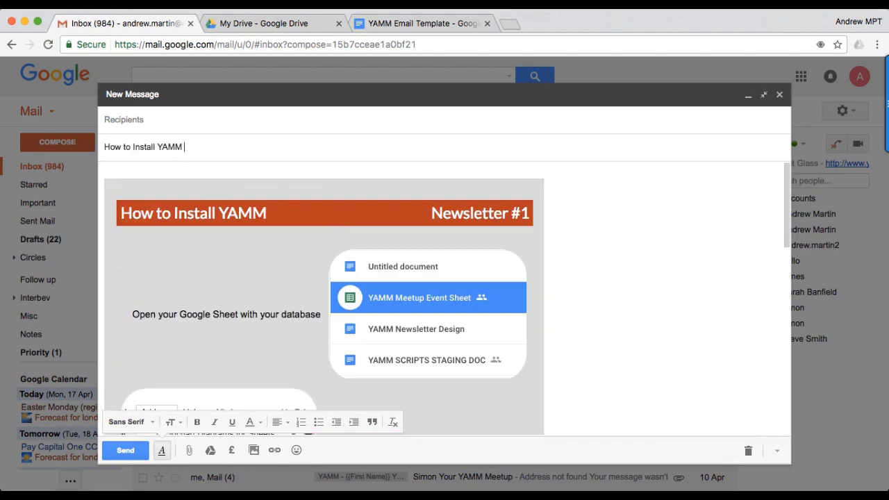
text( #TOTW)
click(780, 98)
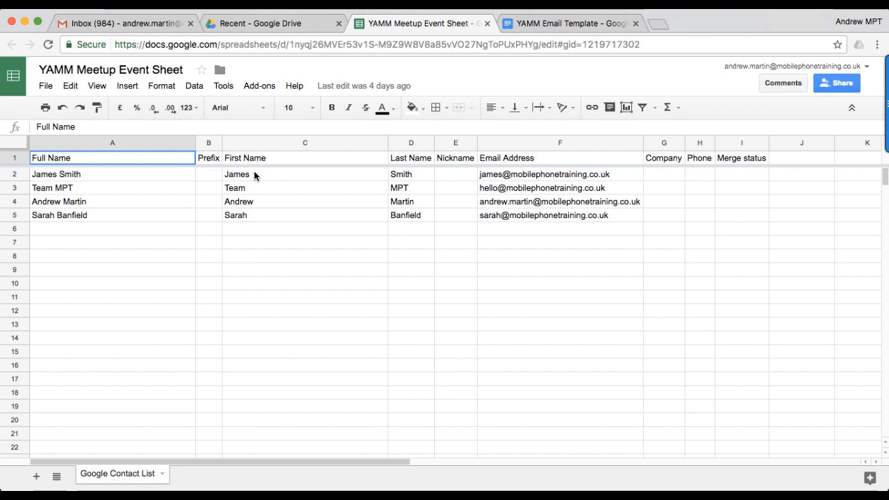
Step: Start a YAMM mail merge with the 'How to Install YAMM #TOTW' template and send it to all contacts
click(256, 91)
mouse_move(303, 107)
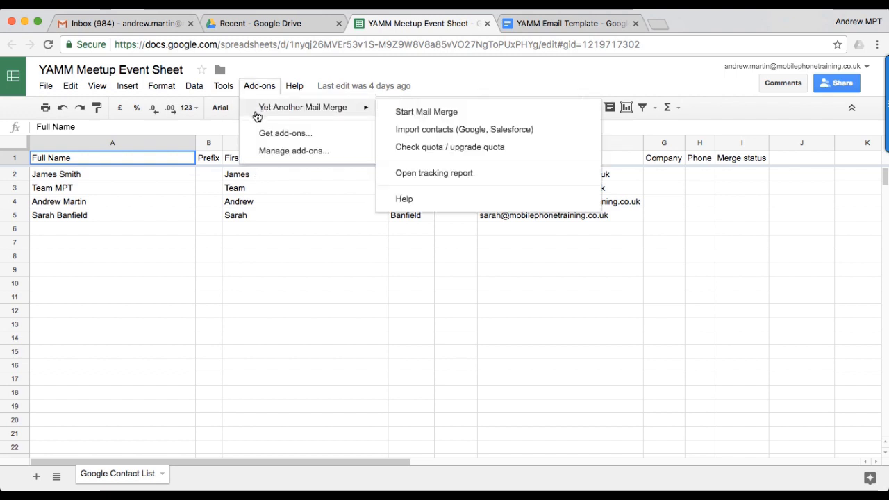
click(397, 116)
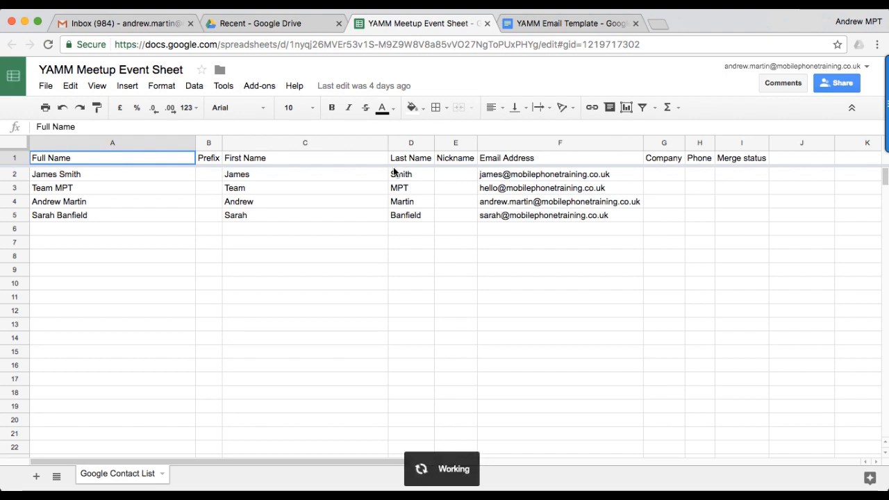
click(516, 299)
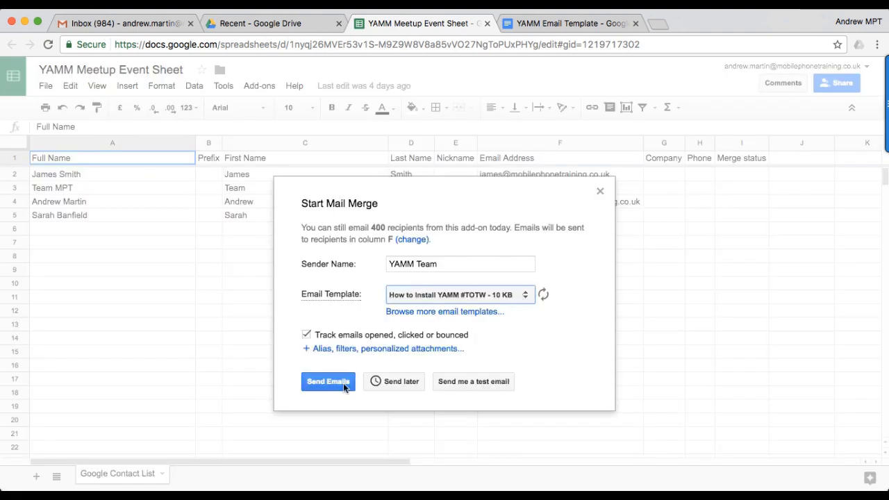
click(343, 383)
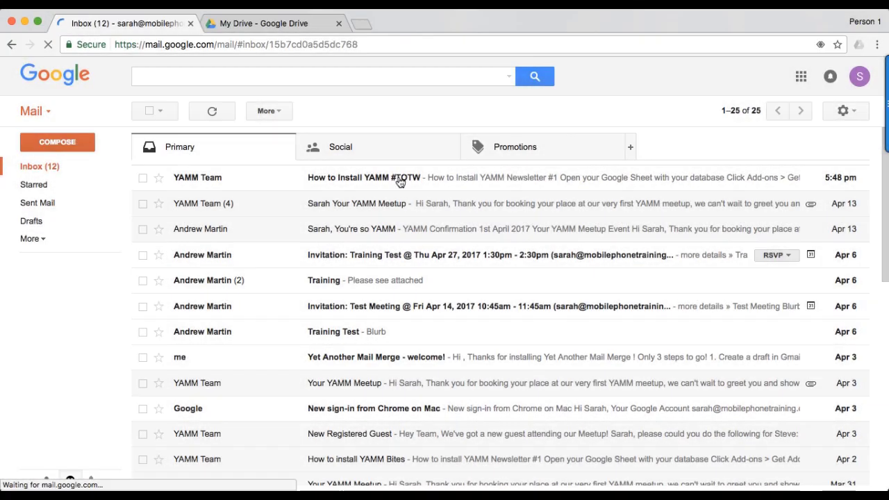
Step: Open the received 'How to Install YAMM #TOTW' email and scroll through the newsletter
click(399, 178)
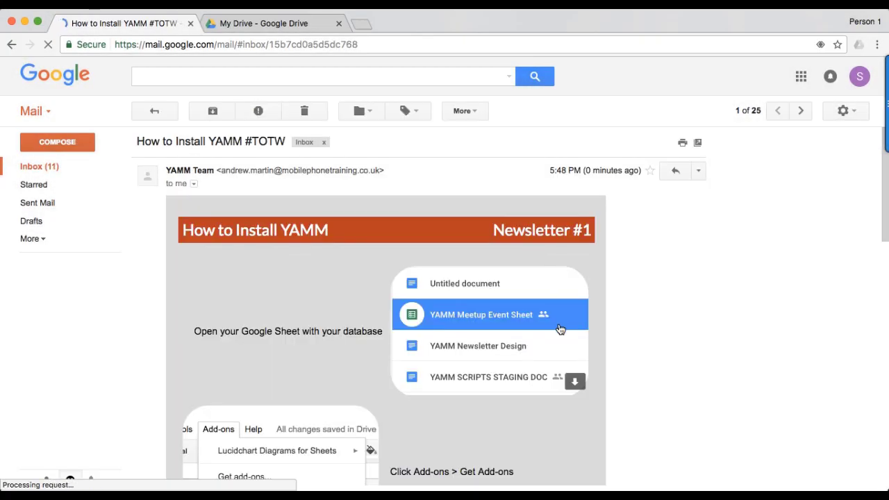
scroll(560, 329, down, 1)
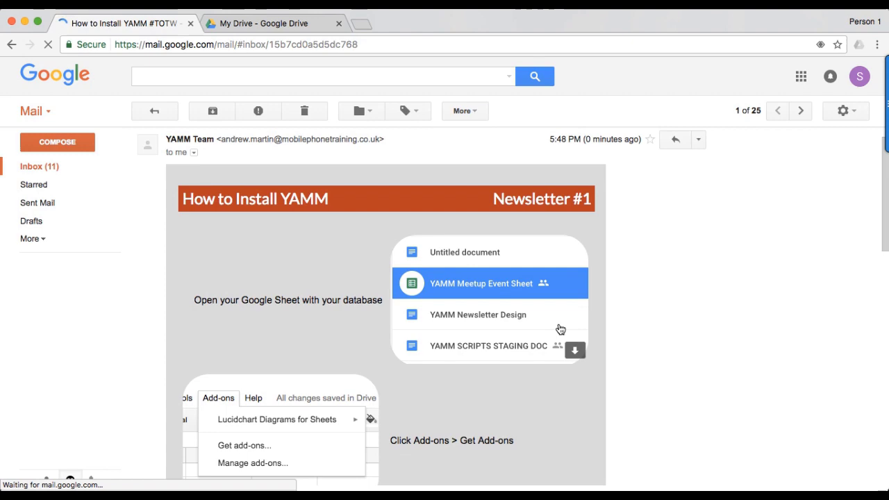
scroll(561, 329, down, 1)
scroll(561, 330, down, 2)
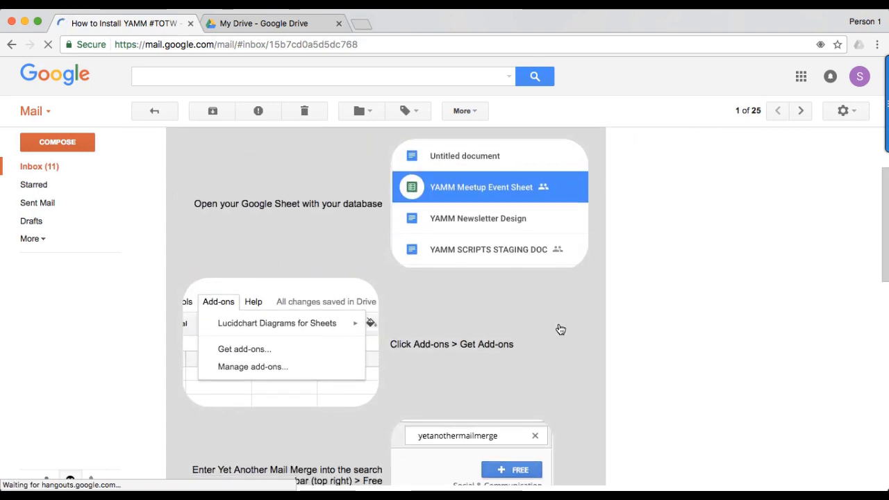
scroll(560, 330, down, 1)
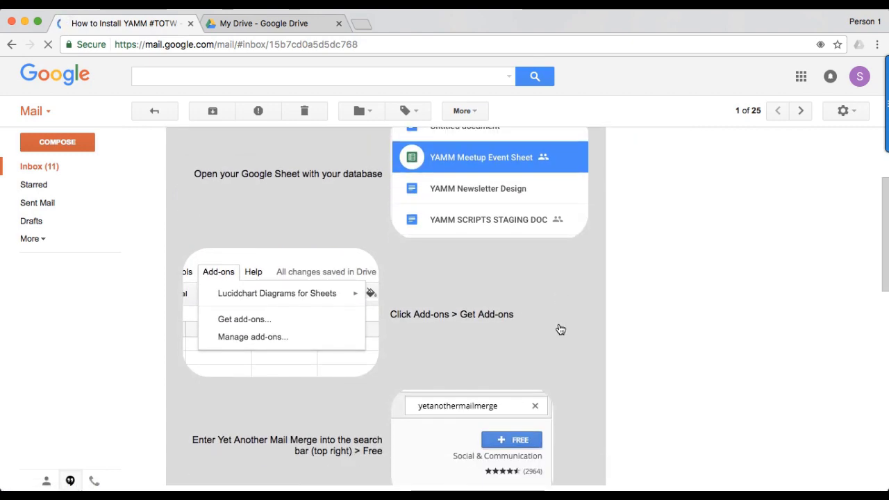